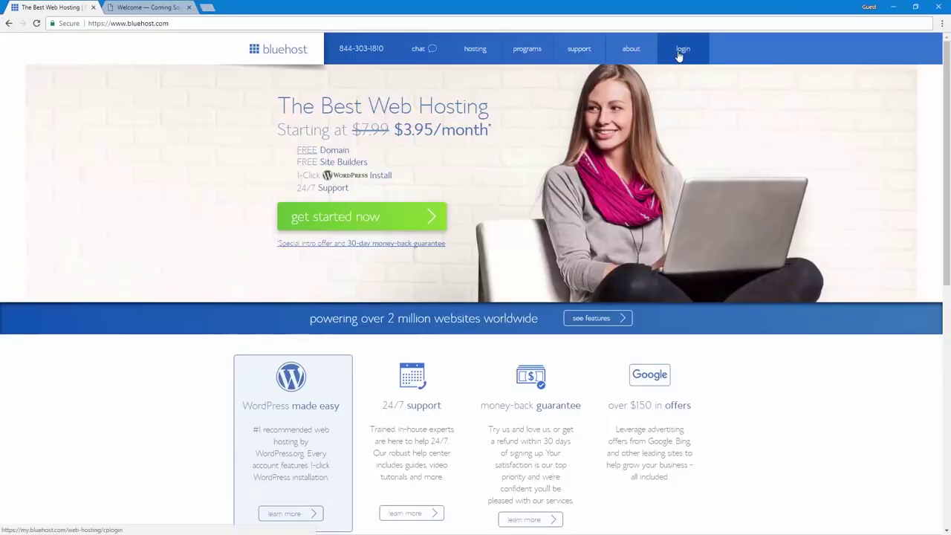
Step: Go to the Bluehost account's list of sites and log in to WordPress for the Welcome site
left_click(678, 52)
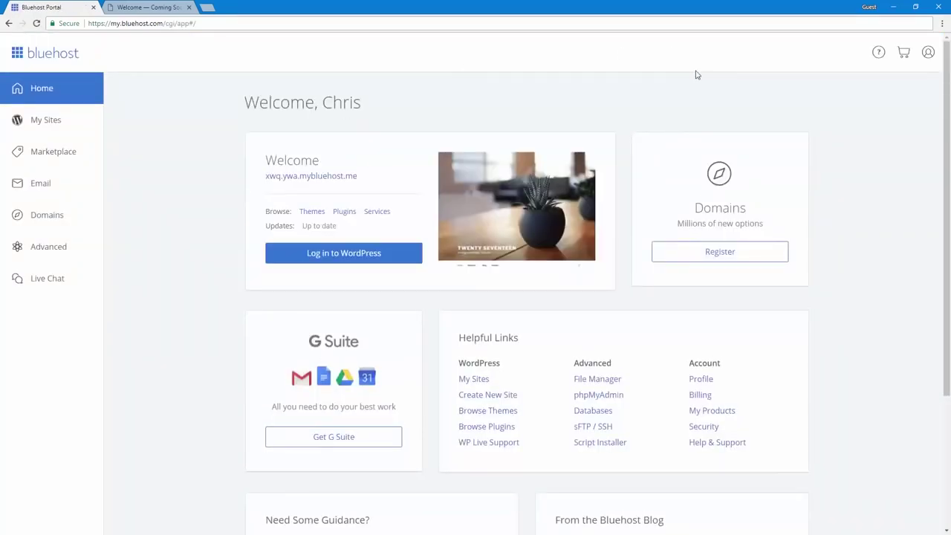
left_click(47, 124)
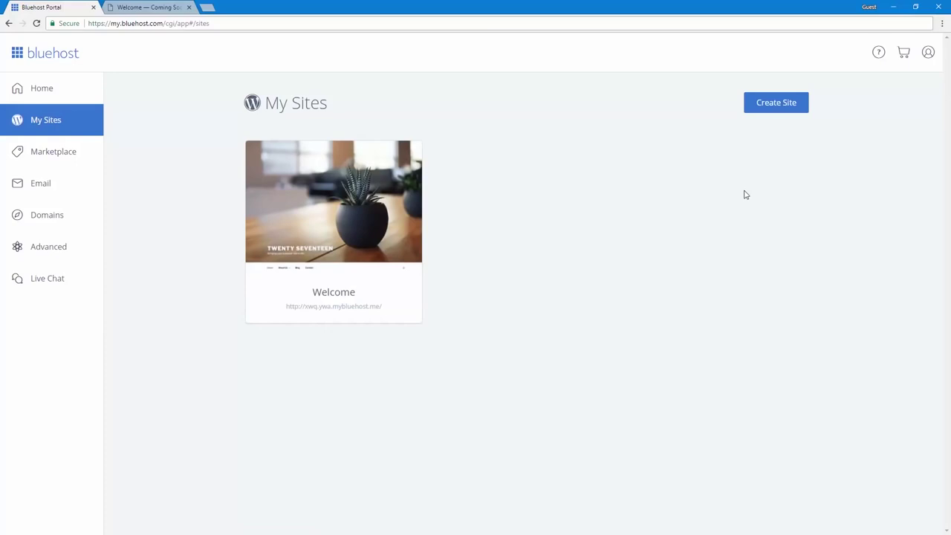
mouse_move(421, 236)
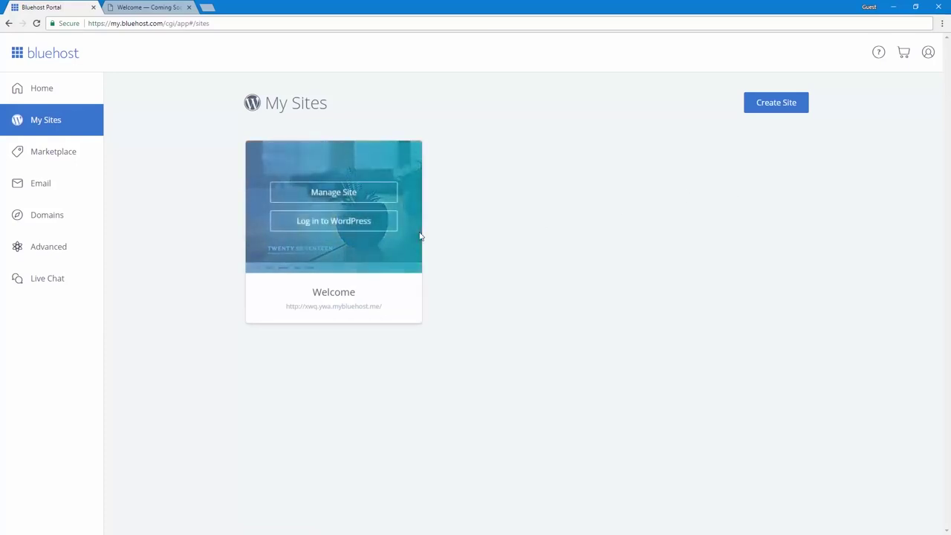
left_click(293, 225)
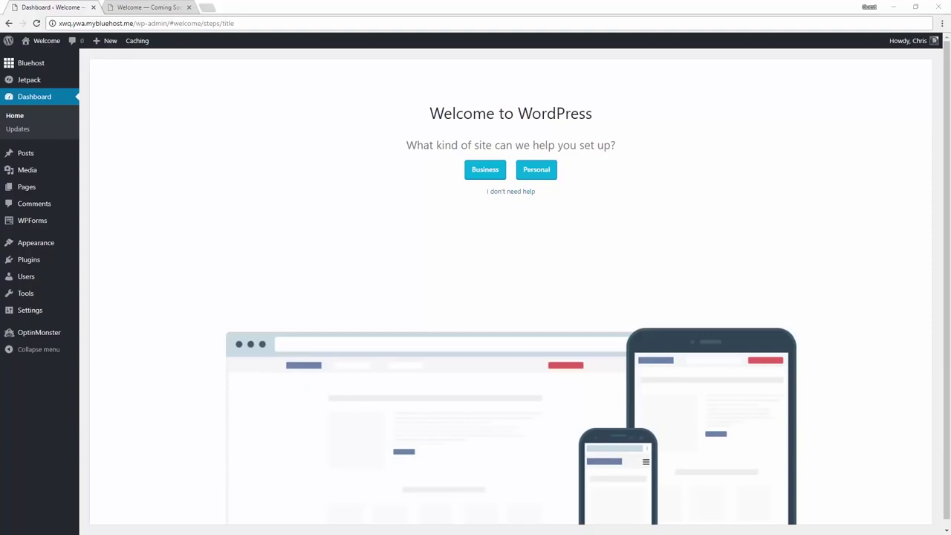
Step: Choose a personal site in the setup wizard, with the title "Miles Photography" and the description "Capture it all."
left_click(436, 146)
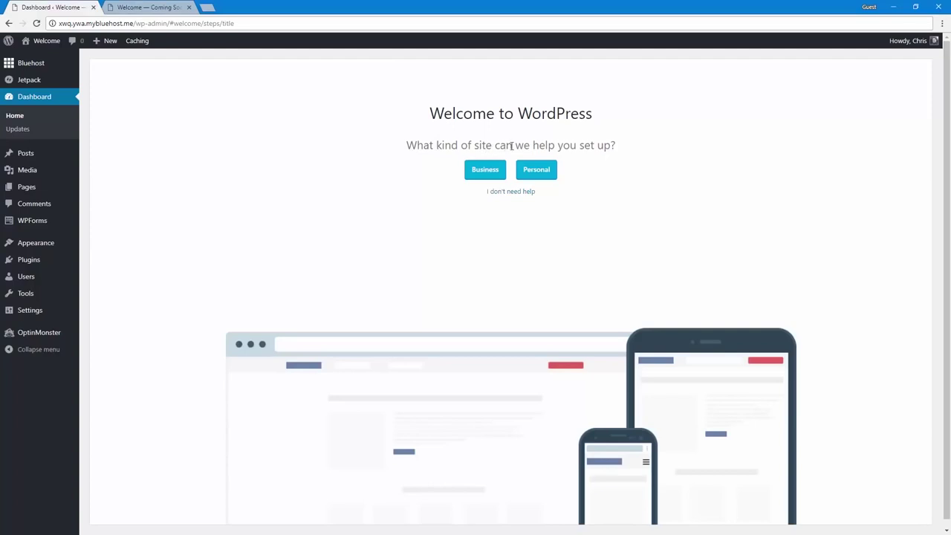
left_click(540, 171)
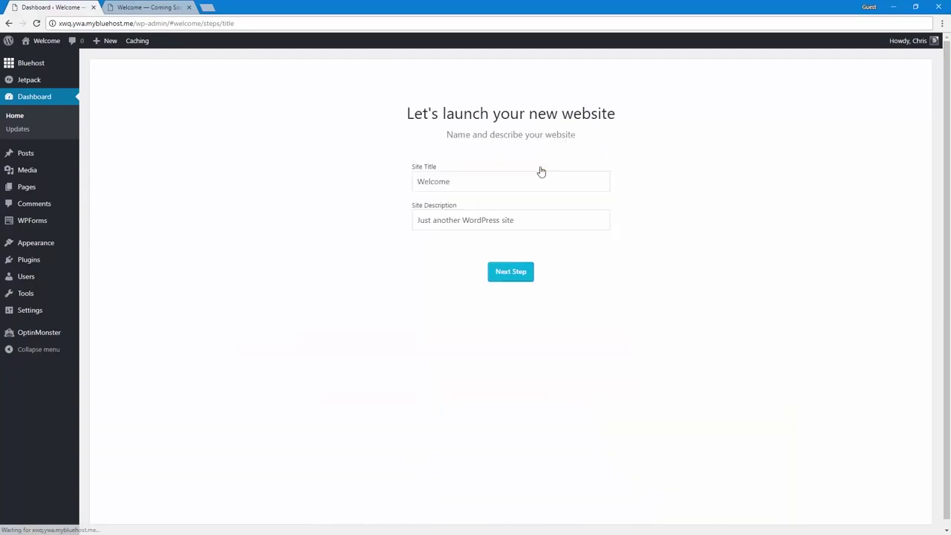
double_click(441, 183)
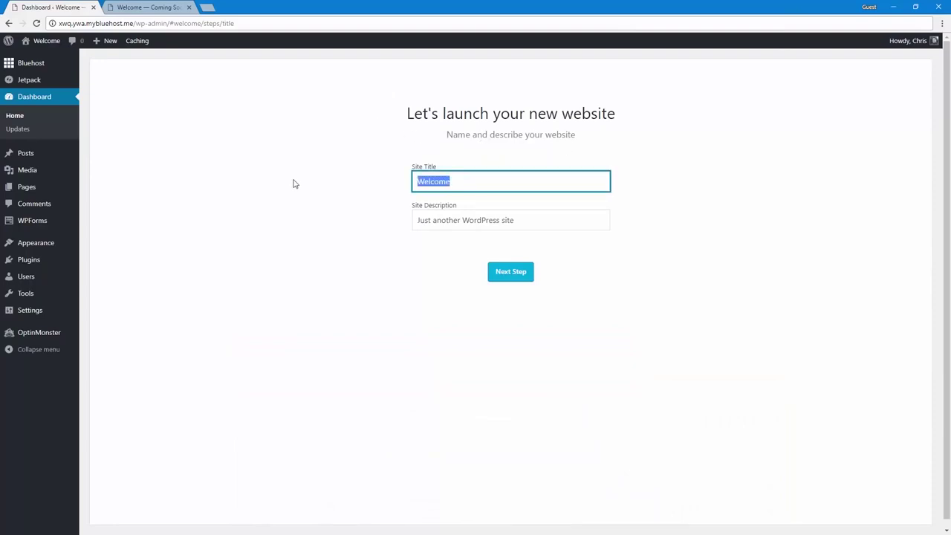
type("Miles Photography")
key("Tab")
key("BackSpace")
type("Capture it all.")
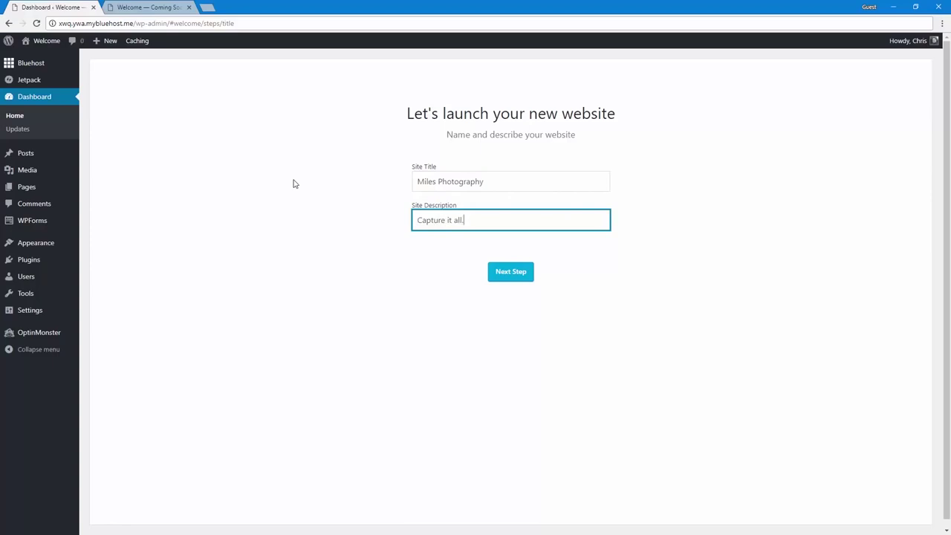
left_click(293, 183)
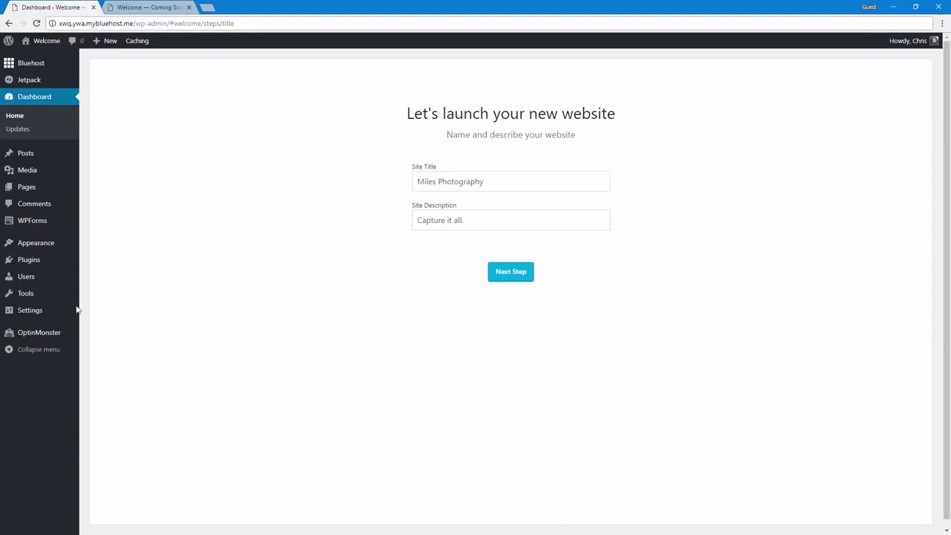
mouse_move(47, 314)
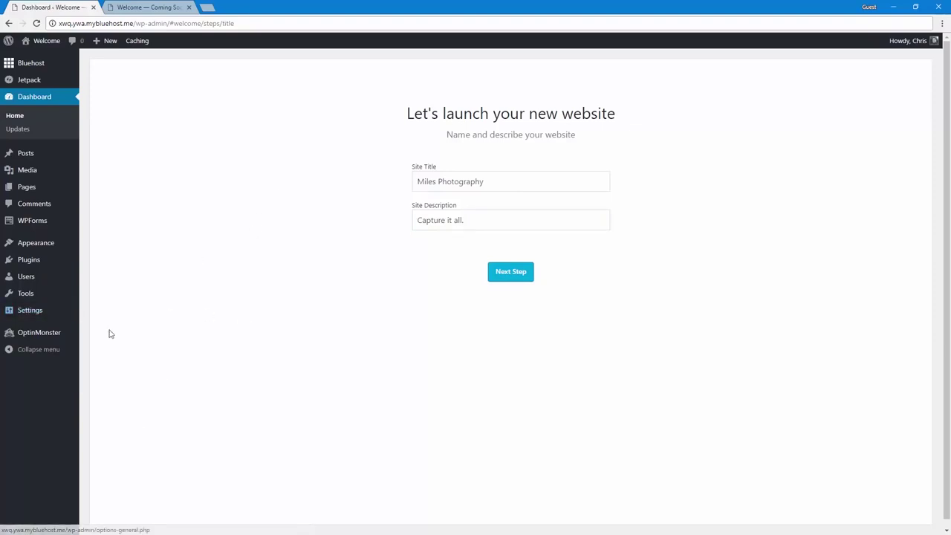
left_click(505, 272)
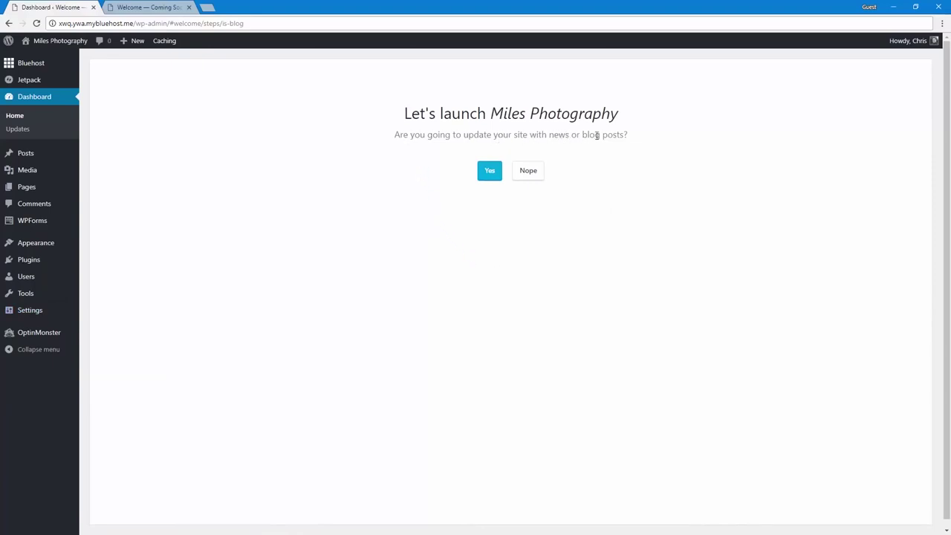
Step: Set the site up with blog updates, a static welcome page as homepage, and a starter "Contact Us" page
left_click(488, 168)
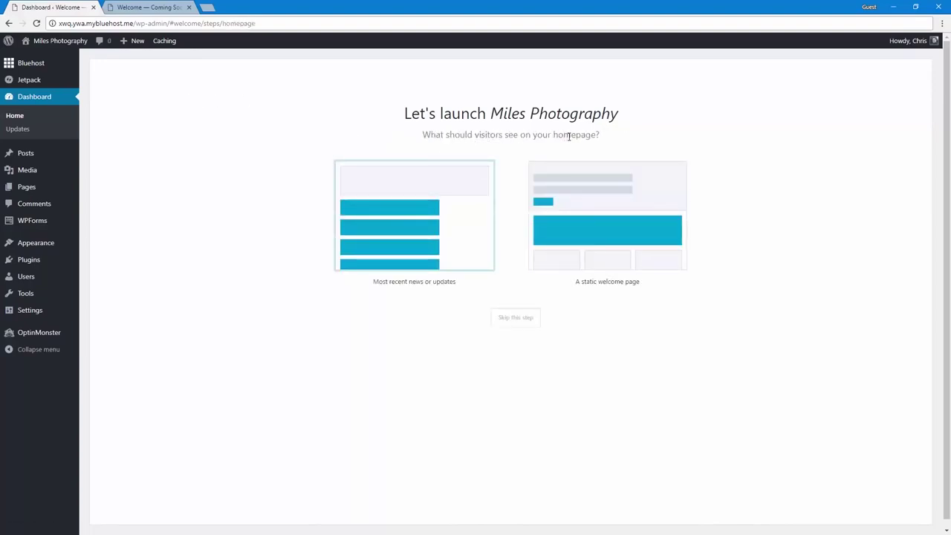
left_click(620, 248)
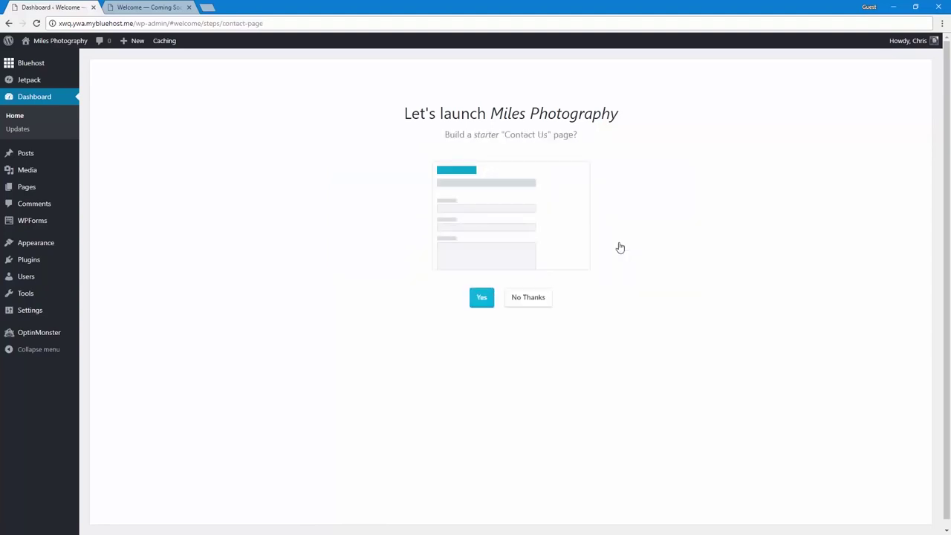
left_click(482, 297)
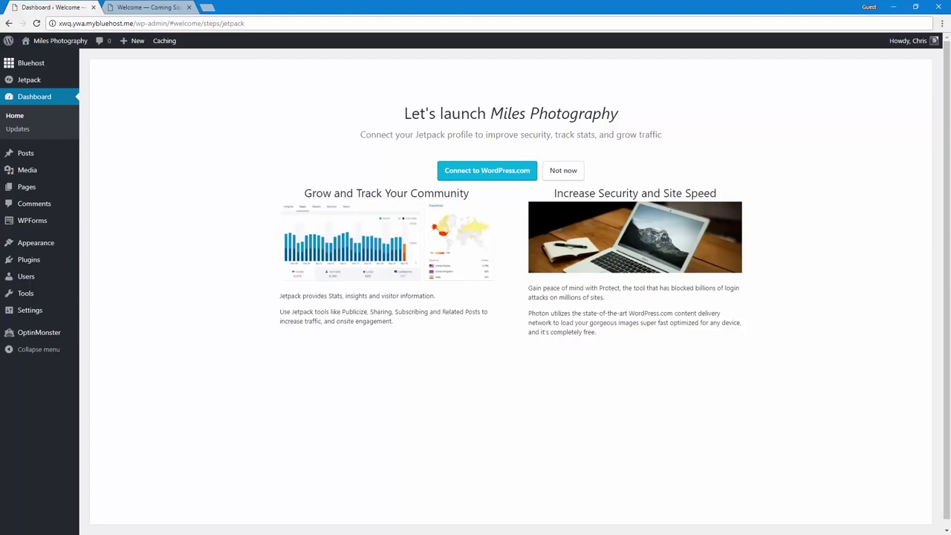
Step: Connect the site's Jetpack profile to WordPress.com and approve the connection
left_click(475, 173)
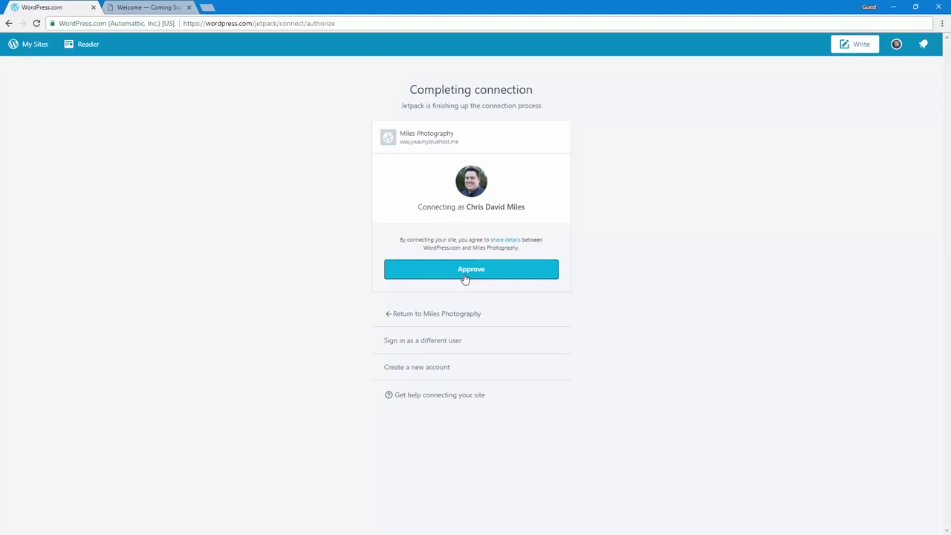
left_click(464, 270)
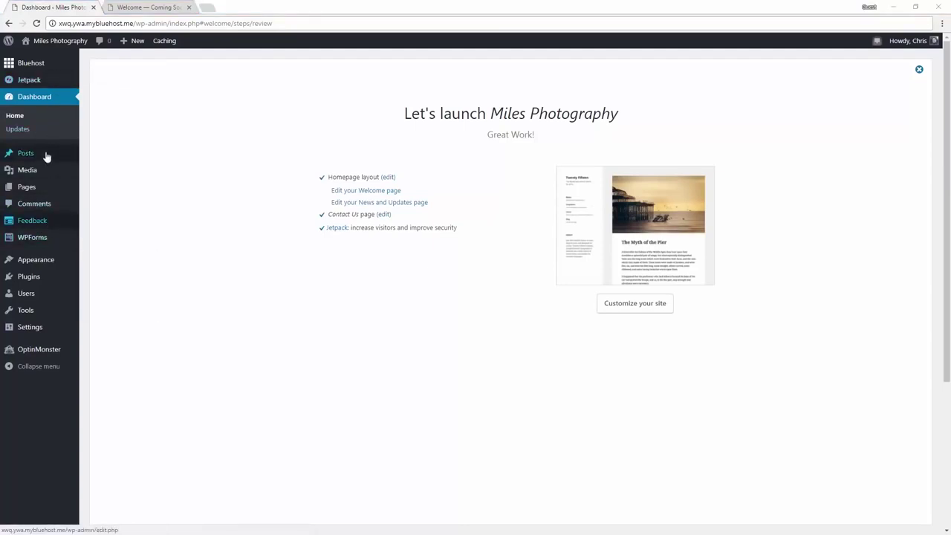
Step: Look through the Bluehost home page in the WordPress admin, including its "Launch your site" notice
left_click(52, 68)
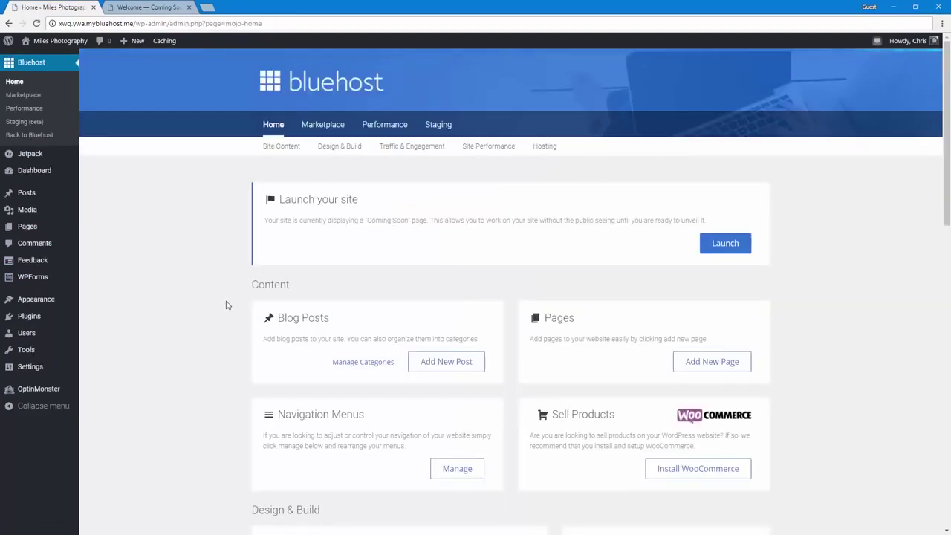
scroll(228, 304, "down", 9)
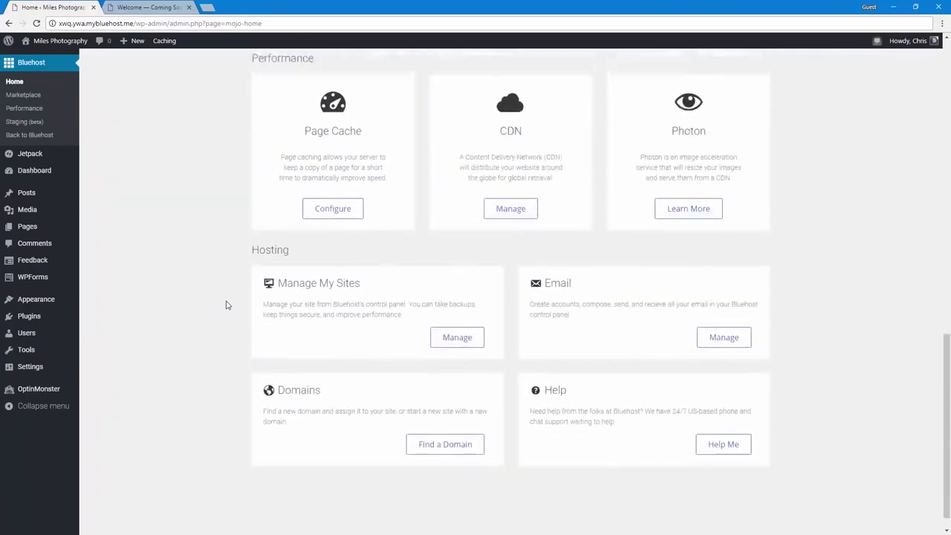
scroll(227, 304, "up", 10)
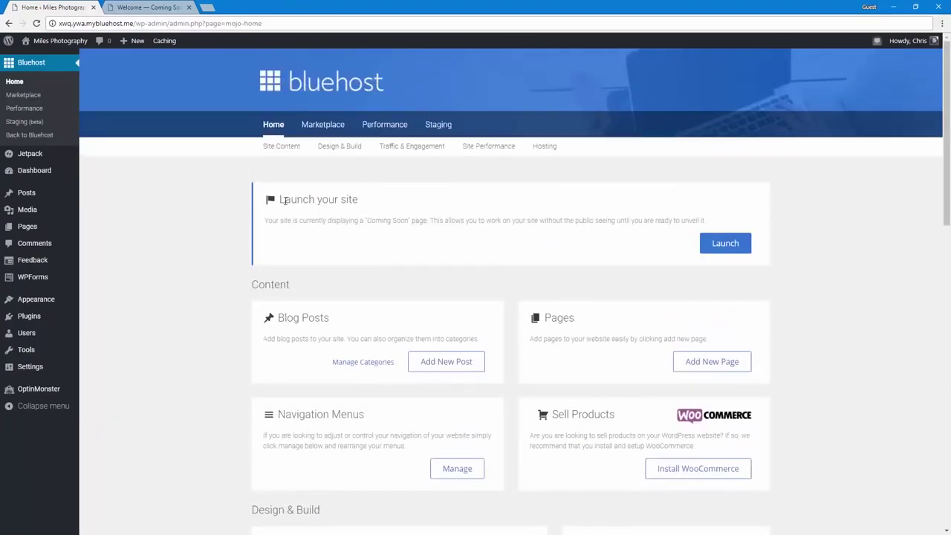
left_click_drag(285, 199, 706, 220)
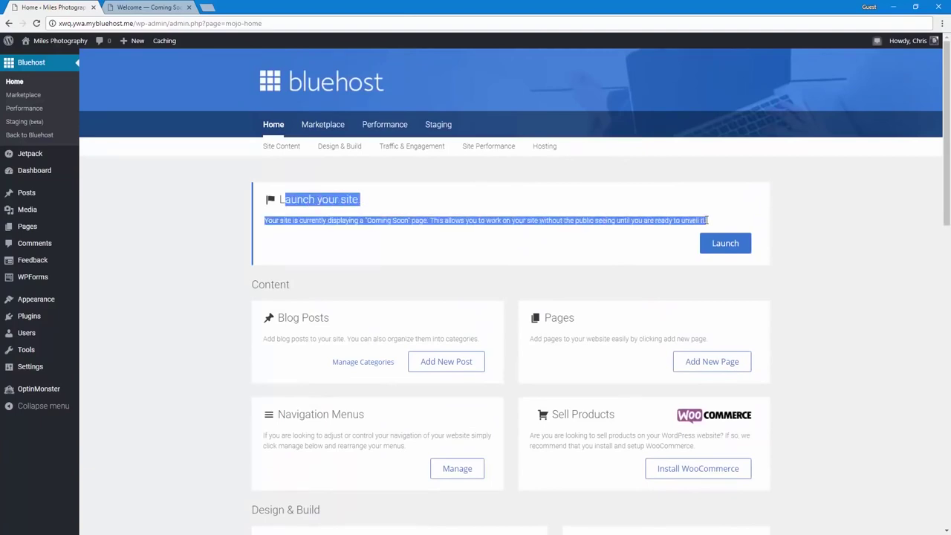
left_click(706, 220)
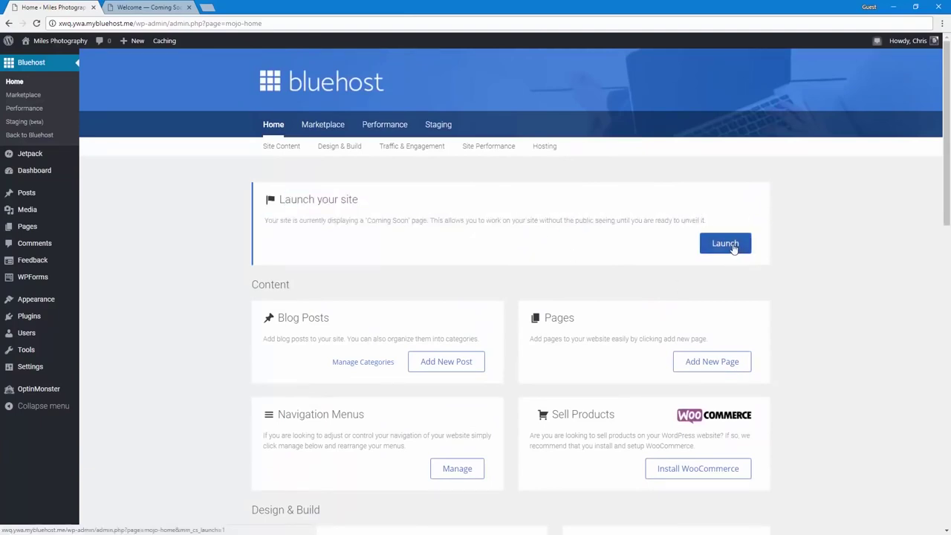
Step: View the public Coming Soon page, open the site from the admin in a separate tab, and reload it to compare
left_click(145, 7)
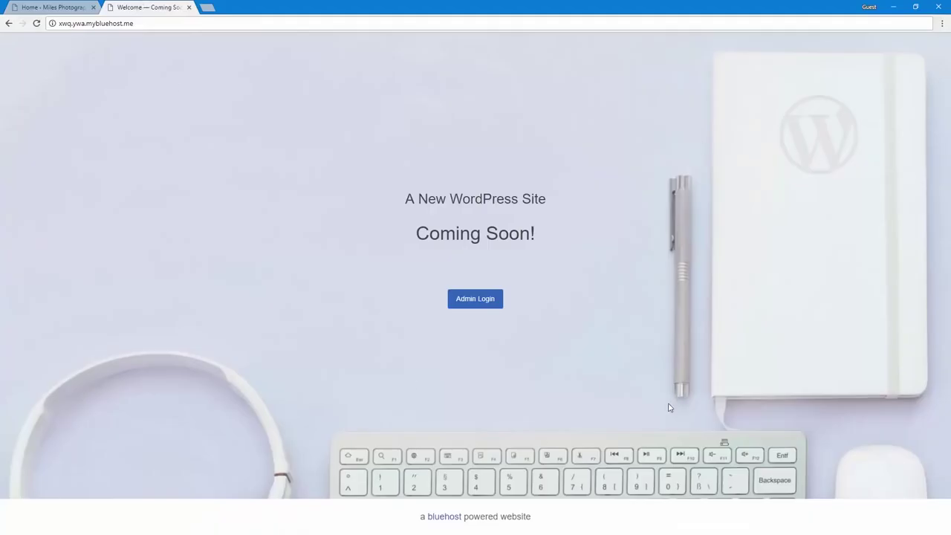
left_click(68, 6)
middle_click(68, 41)
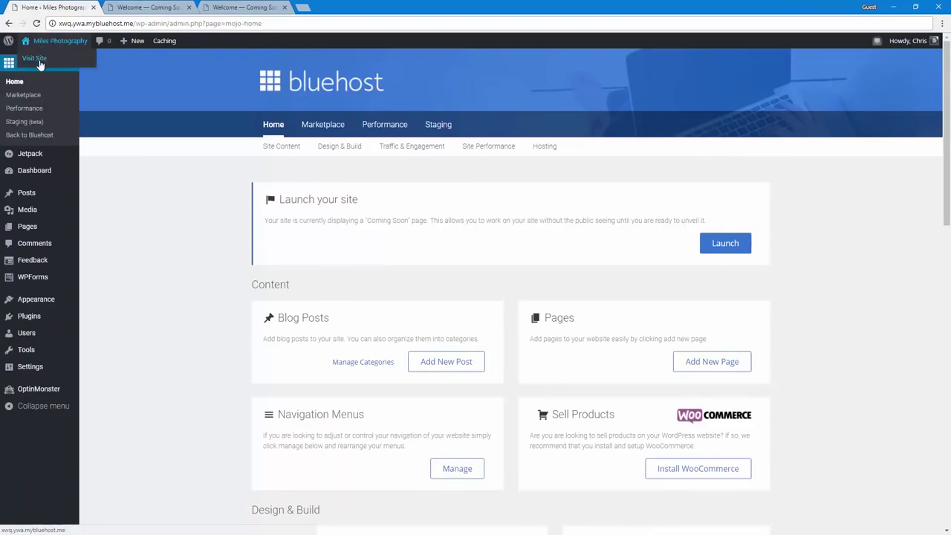
left_click(127, 9)
key("F5")
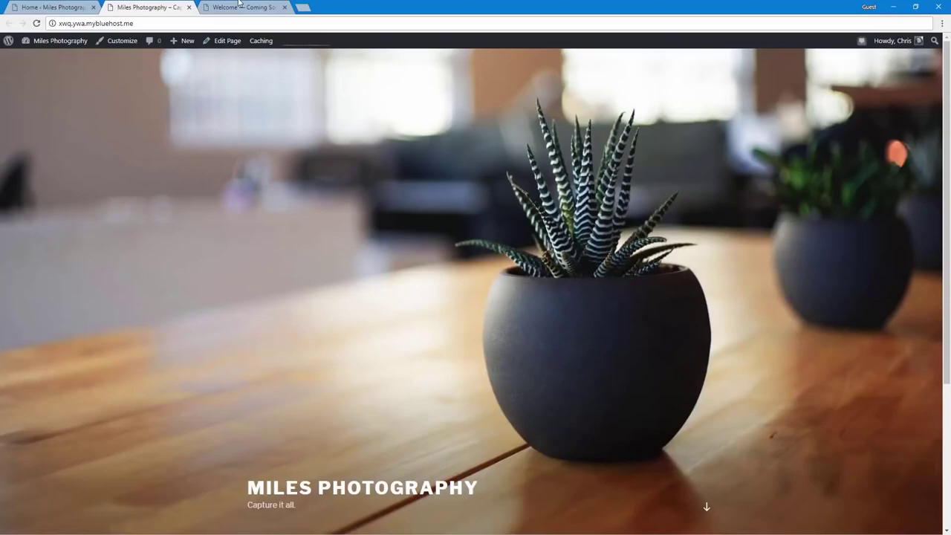
left_click(239, 4)
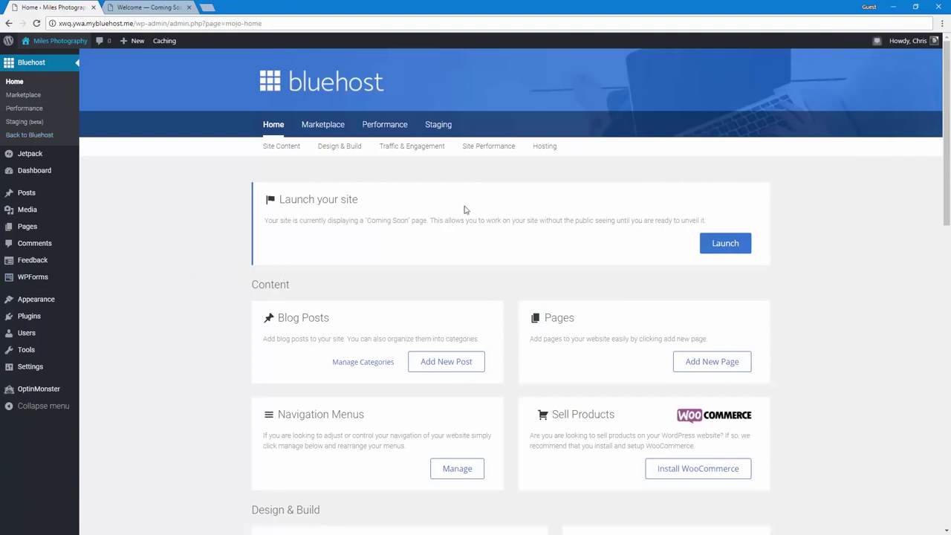
Step: Launch the site from the Bluehost home page
left_click(734, 243)
Step: Fill in the business's street address, city, state and ZIP code in the setup wizard and submit them
mouse_move(51, 170)
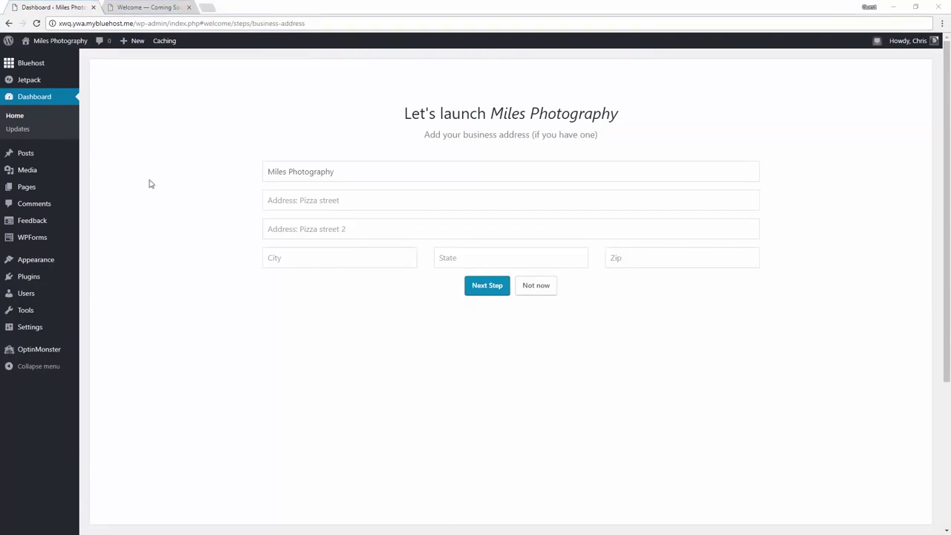
left_click(371, 201)
type("123 Cherry St.")
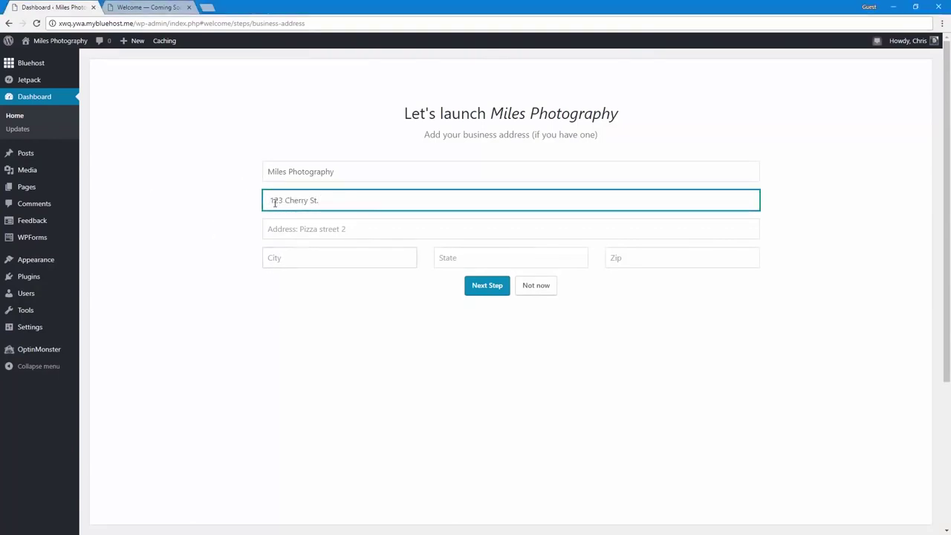
left_click(285, 253)
type("Provo")
key("Tab")
type("UT")
key("Tab")
type("84604")
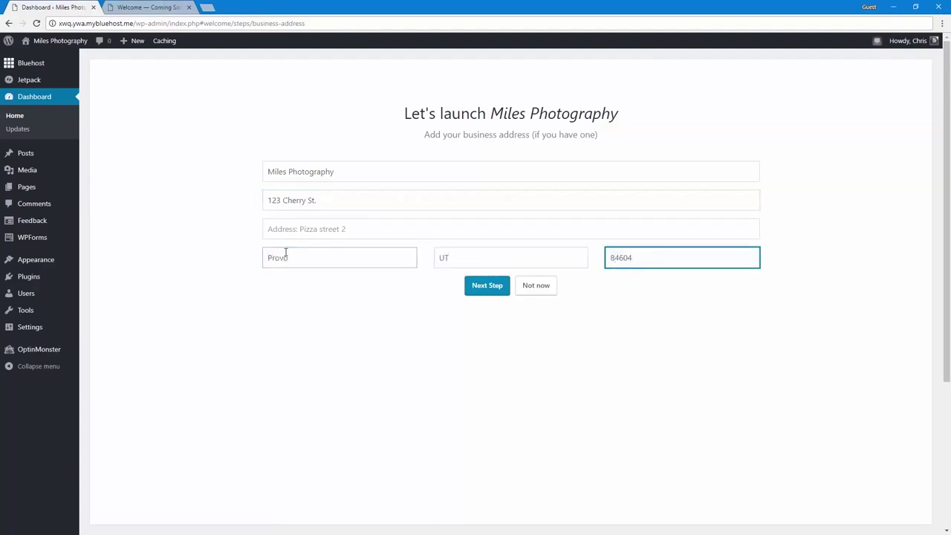
left_click(479, 288)
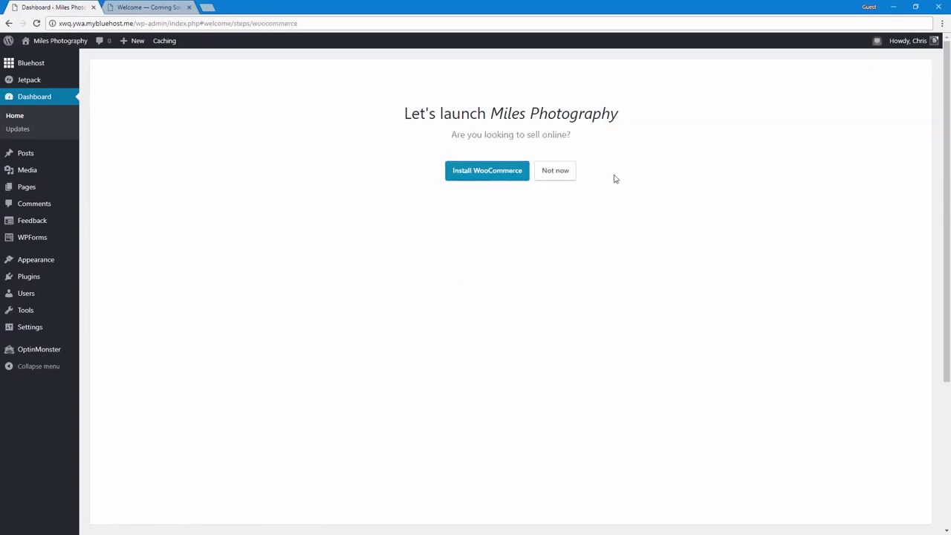
Step: Decline installing WooCommerce for now when asked about selling online
left_click_drag(446, 131, 584, 129)
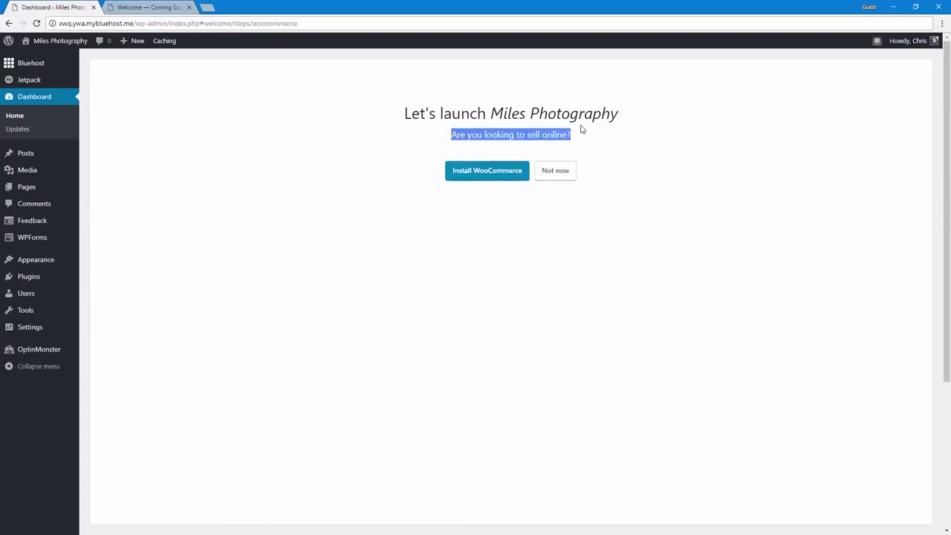
left_click(579, 132)
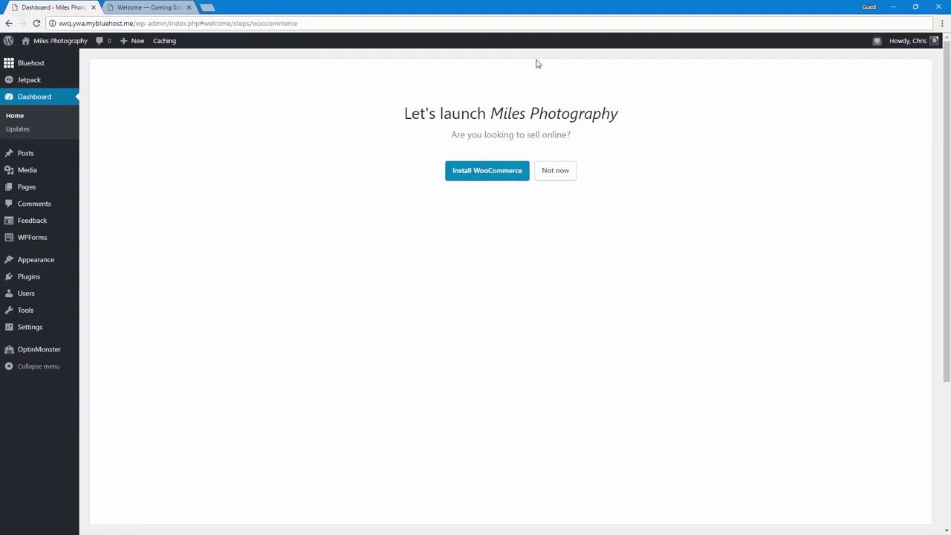
left_click(543, 177)
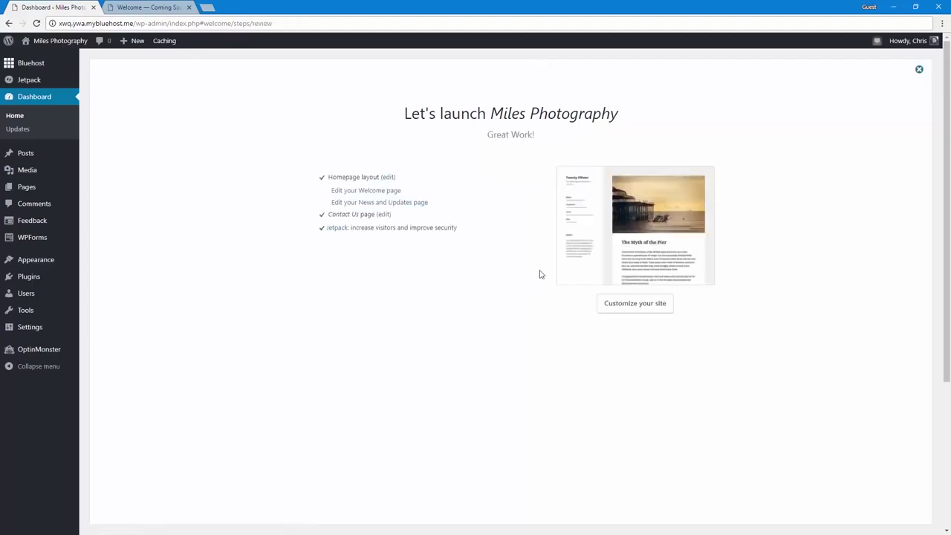
Step: Look at the list of posts, and open the front page "Home page" for editing from the list of pages
left_click(49, 152)
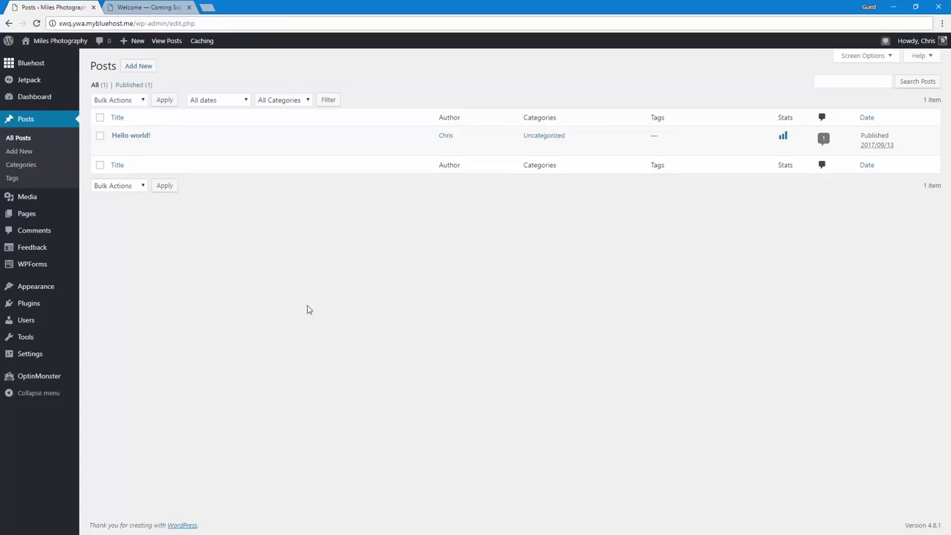
left_click(39, 222)
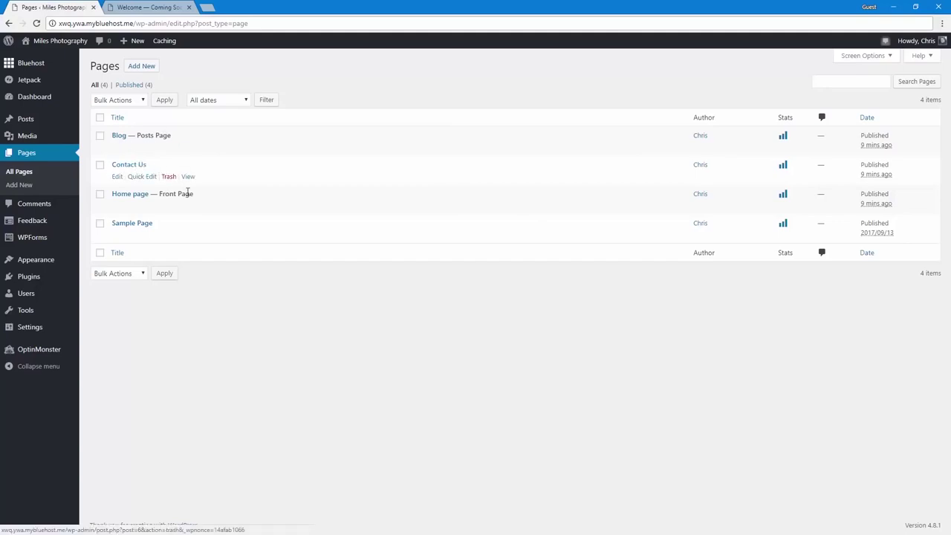
left_click(126, 201)
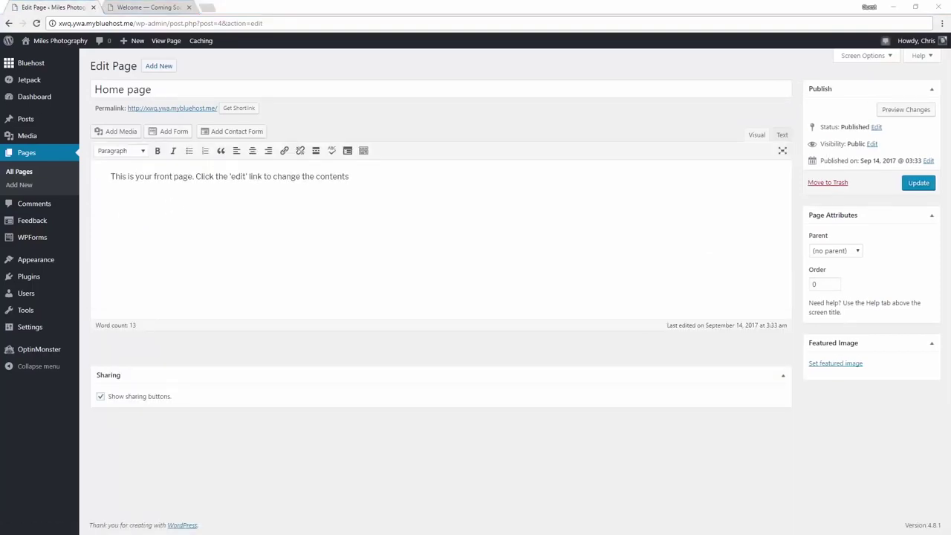
Step: Replace the Home page's placeholder text with a short photographer introduction inviting event and portrait enquiries, and update the page
left_click(233, 228)
key("ctrl+a")
type("Hi, I'm Chris. Sometimes I take photos, and this website shows them off. :) If you'd like me to take photos at your event or get a portrait taken, let's get in touch.")
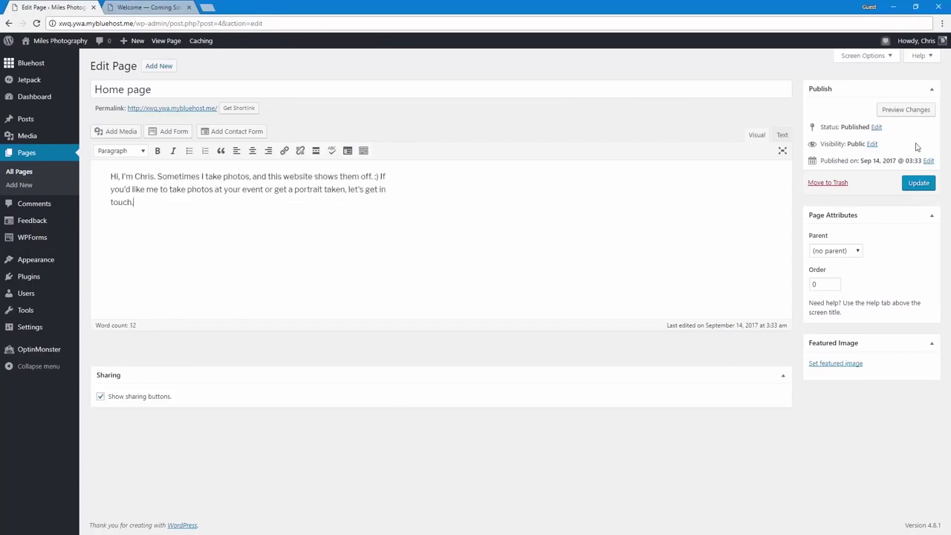
left_click(919, 183)
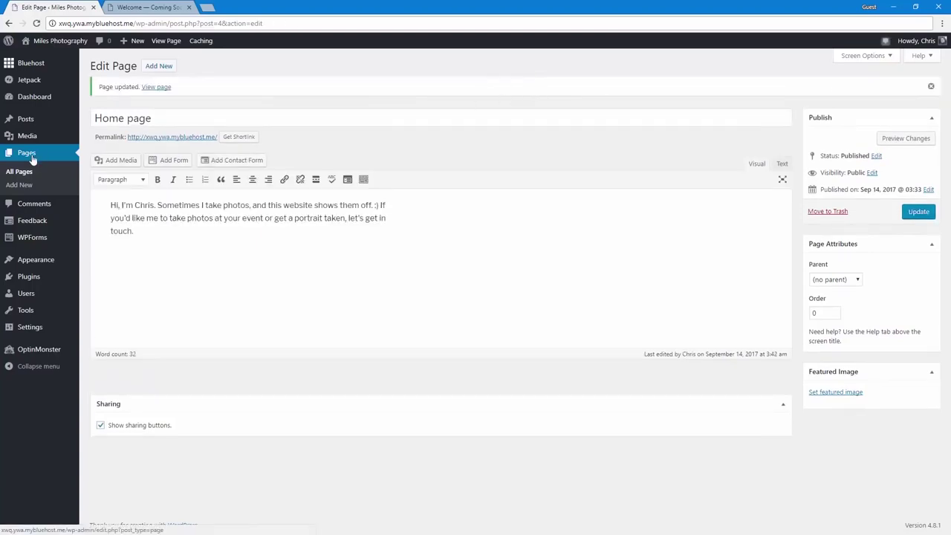
Step: Open the "Contact Us" page for editing from the list of pages and retitle it "Contact Me"
left_click(33, 159)
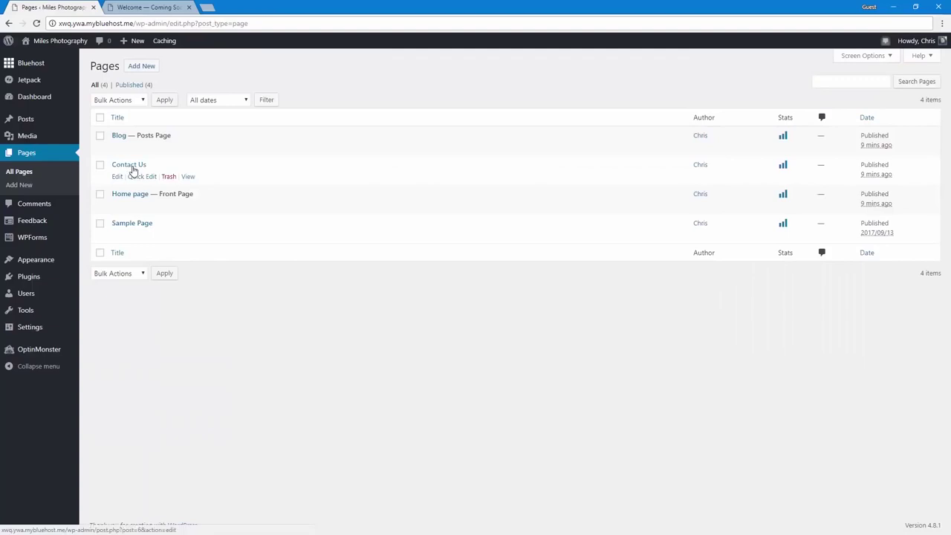
left_click(128, 164)
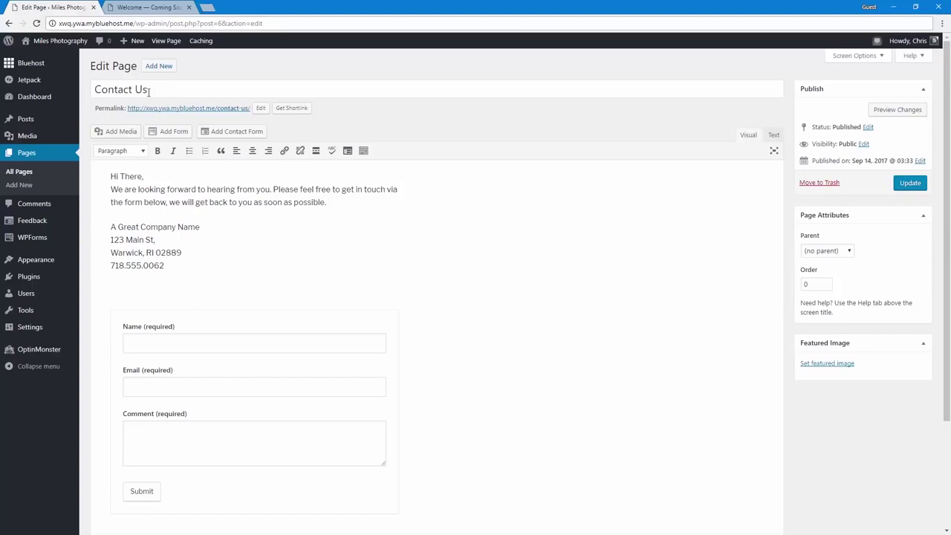
left_click_drag(137, 90, 170, 93)
type("Me")
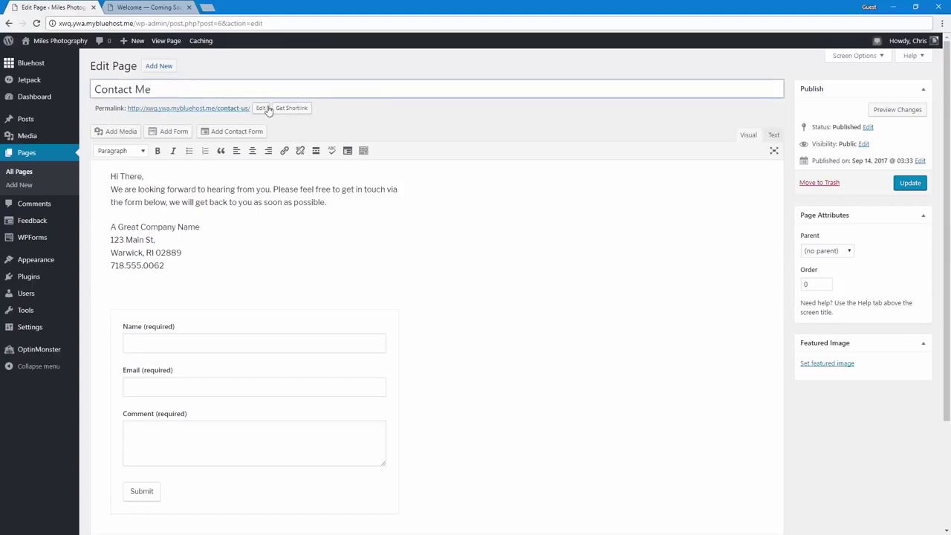
left_click(344, 132)
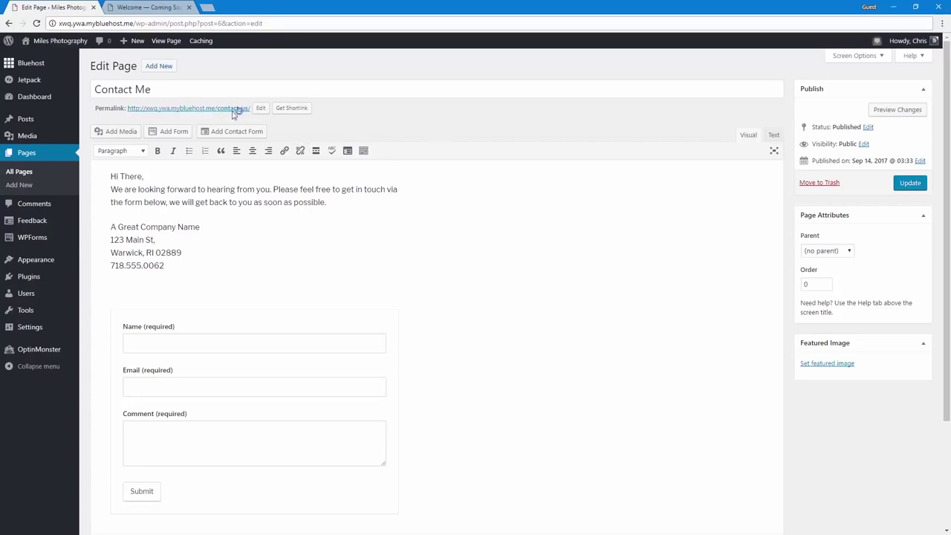
Step: Shorten the contact page's permalink slug to "contact"
left_click(260, 109)
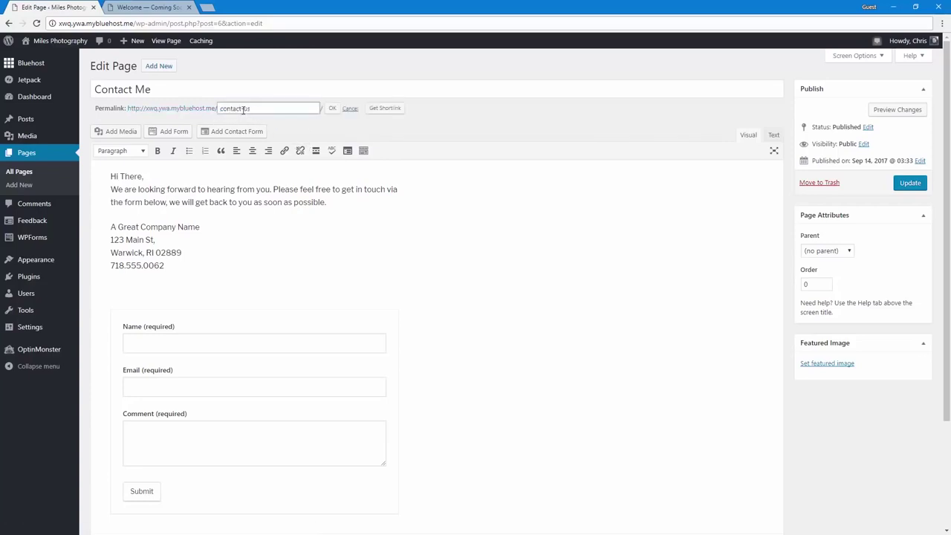
left_click_drag(243, 109, 322, 110)
key("BackSpace")
left_click(332, 108)
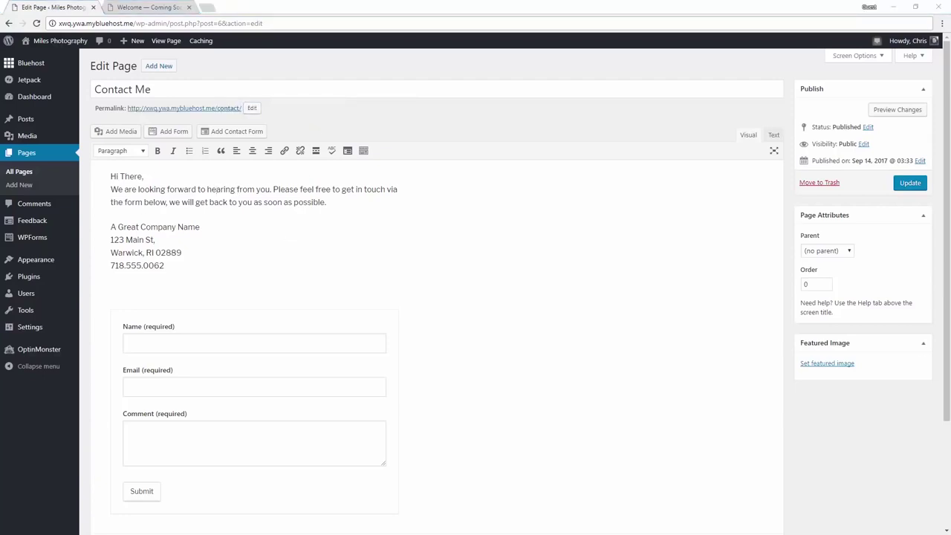
Step: Replace the contact page's sample text above the form with an invitation to get in touch and the Miles Photo office address, and update the page
left_click_drag(171, 265, 93, 173)
type("Feel free to get in touch via the form below, or swing by my office, if you're in the area.  Miles Photo 123 Cherry St. Provo, UT 84604")
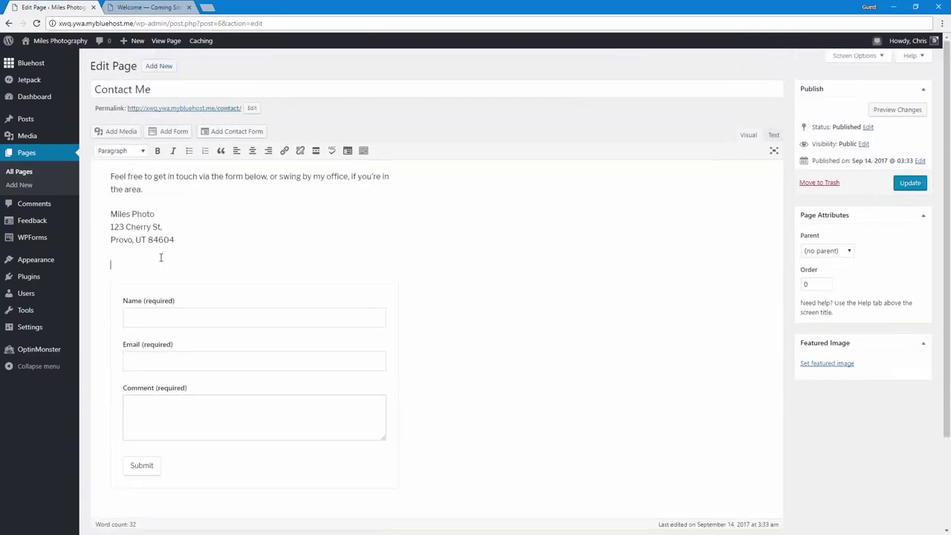
key("BackSpace")
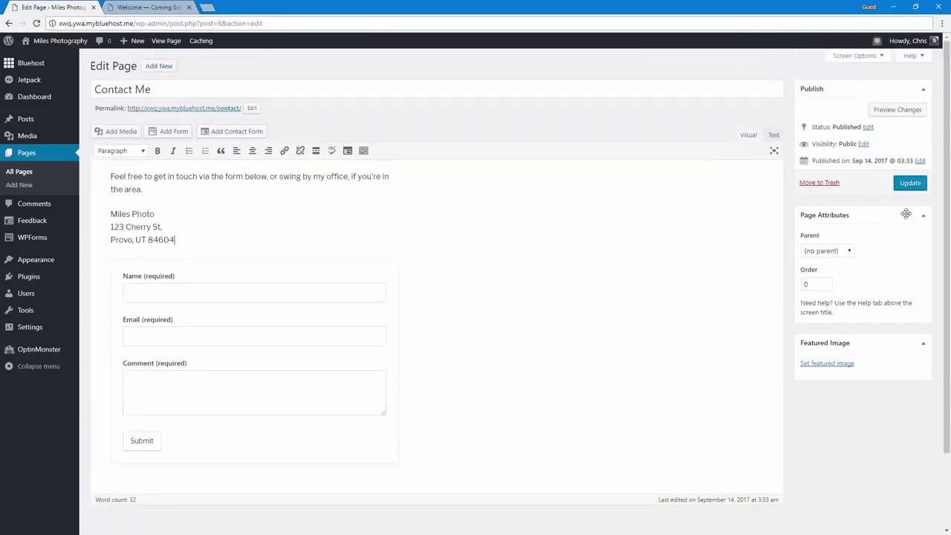
left_click(909, 184)
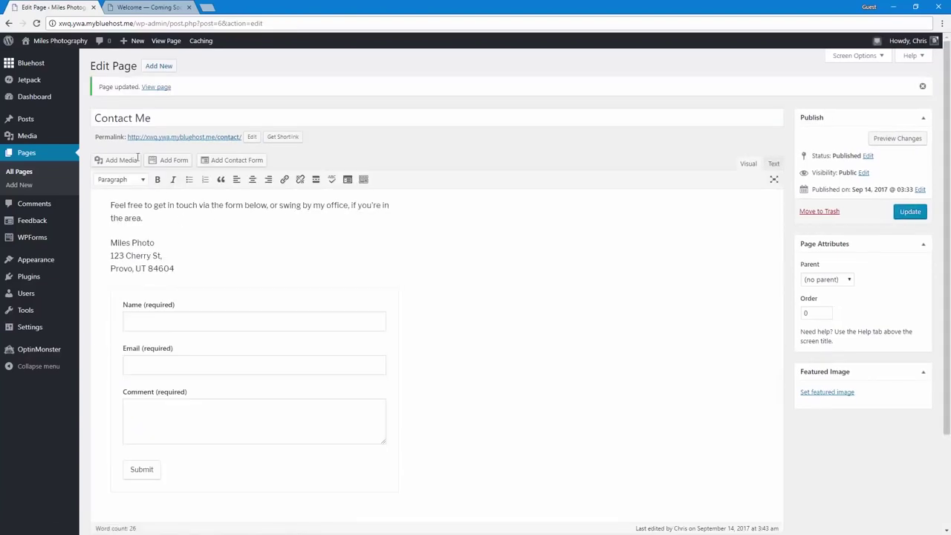
Step: Visit the live Miles Photography site and review the front page's header and new introduction text
mouse_move(51, 44)
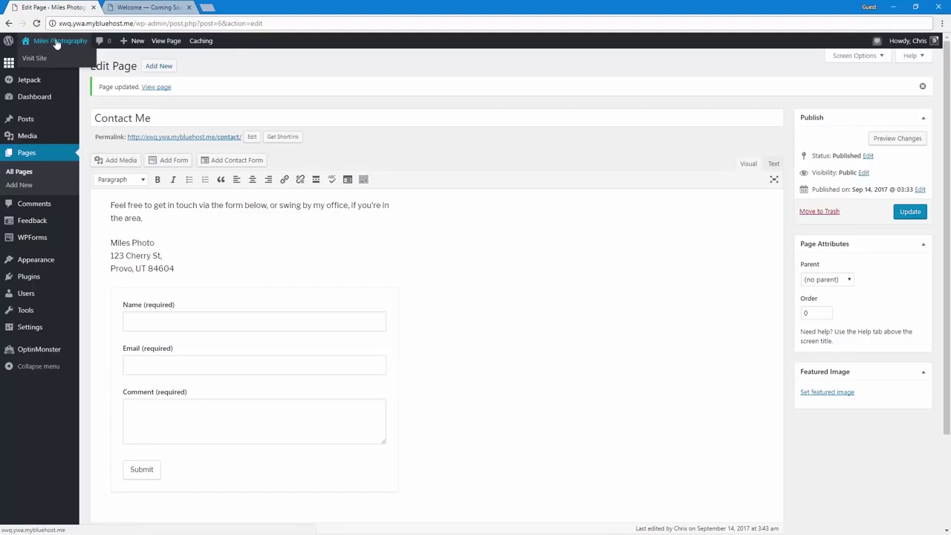
left_click(56, 43)
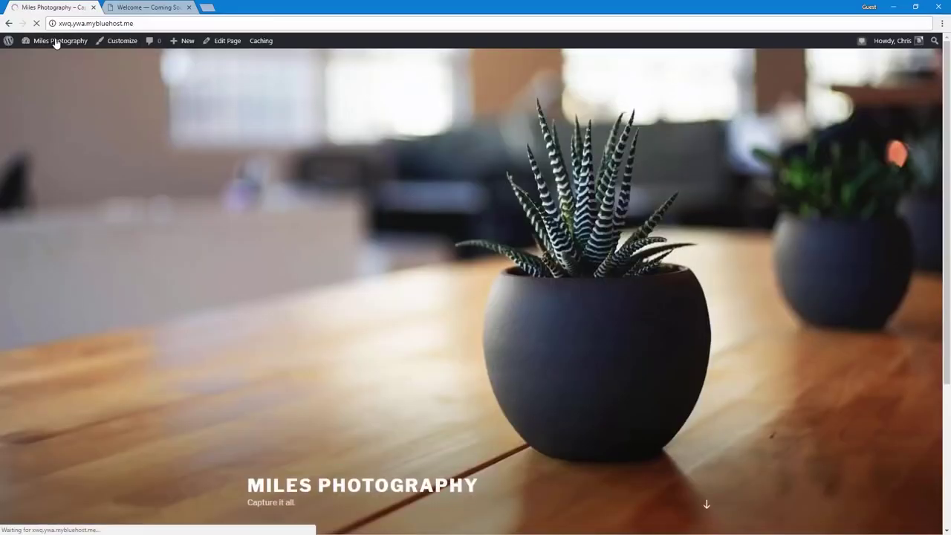
scroll(242, 305, "down", 3)
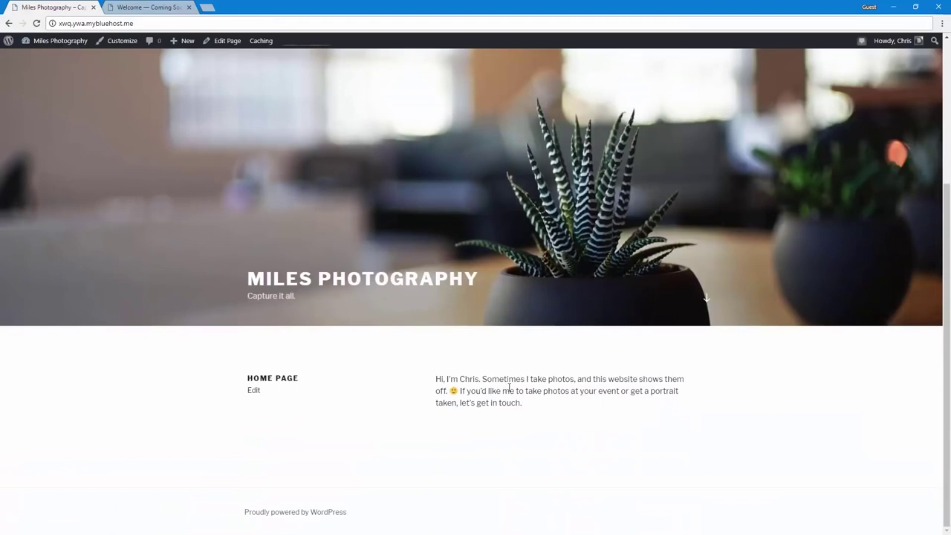
scroll(507, 390, "up", 1)
scroll(456, 403, "down", 1)
scroll(437, 386, "up", 2)
scroll(438, 386, "up", 2)
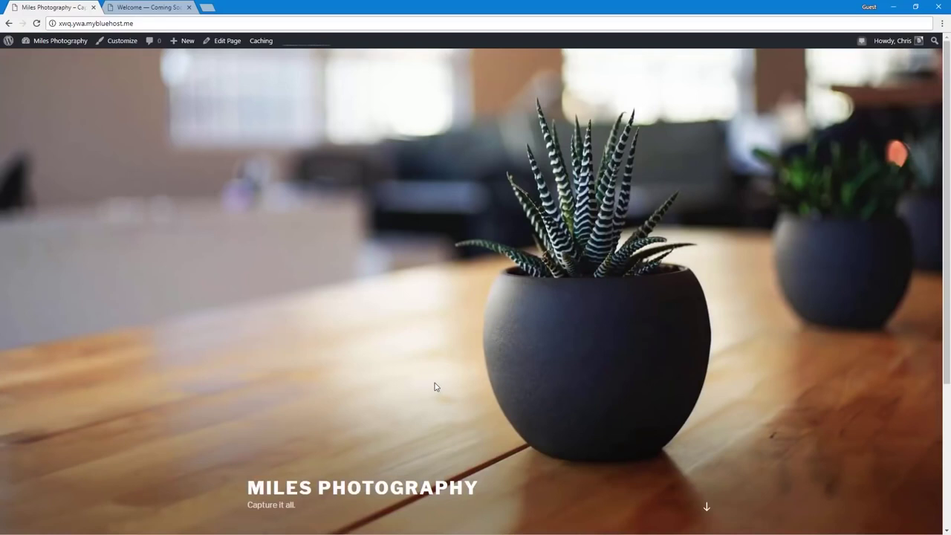
Step: Go to the site's theme management and browse the premium WordPress themes in the Bluehost marketplace
left_click(71, 50)
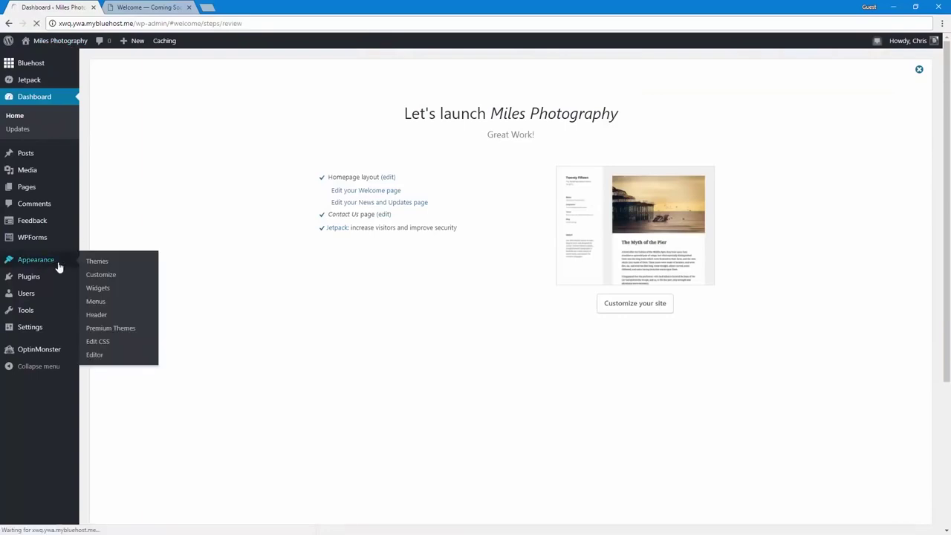
left_click(58, 263)
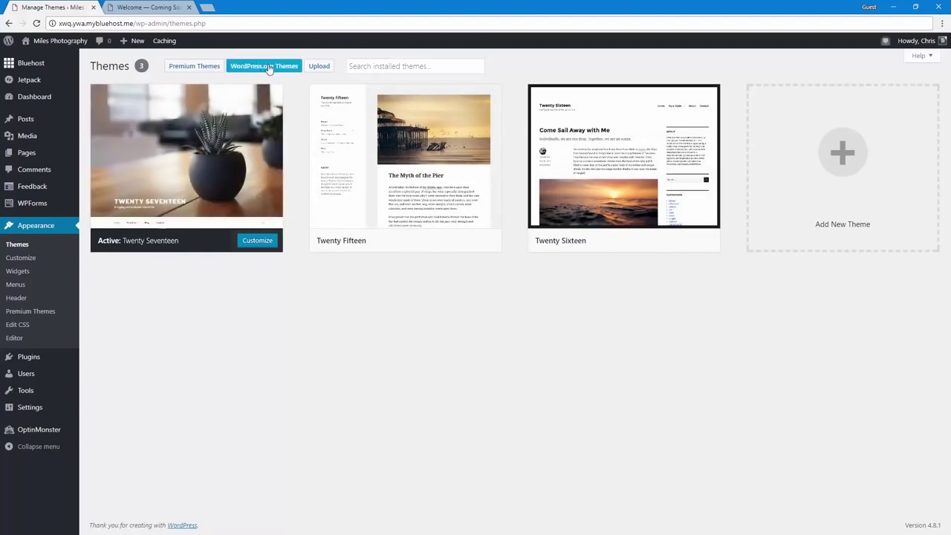
left_click(196, 66)
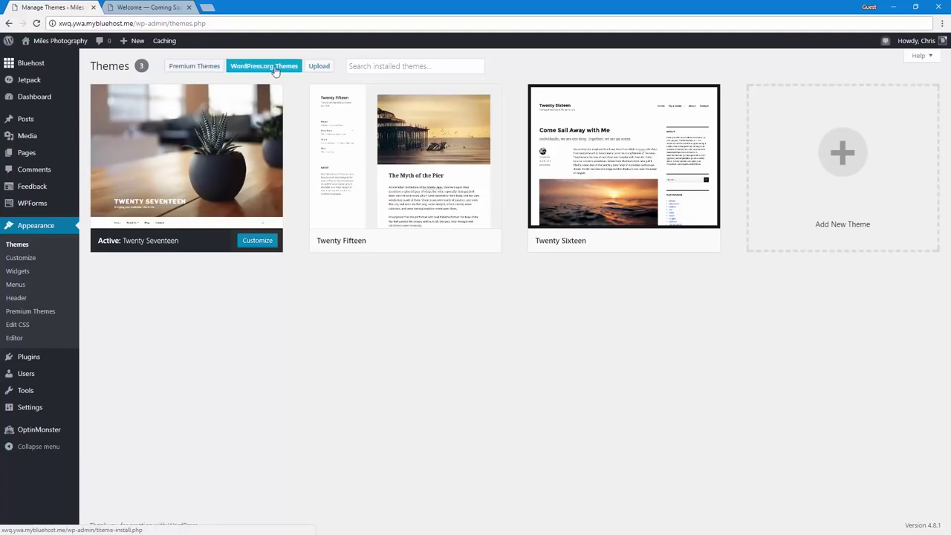
left_click(199, 69)
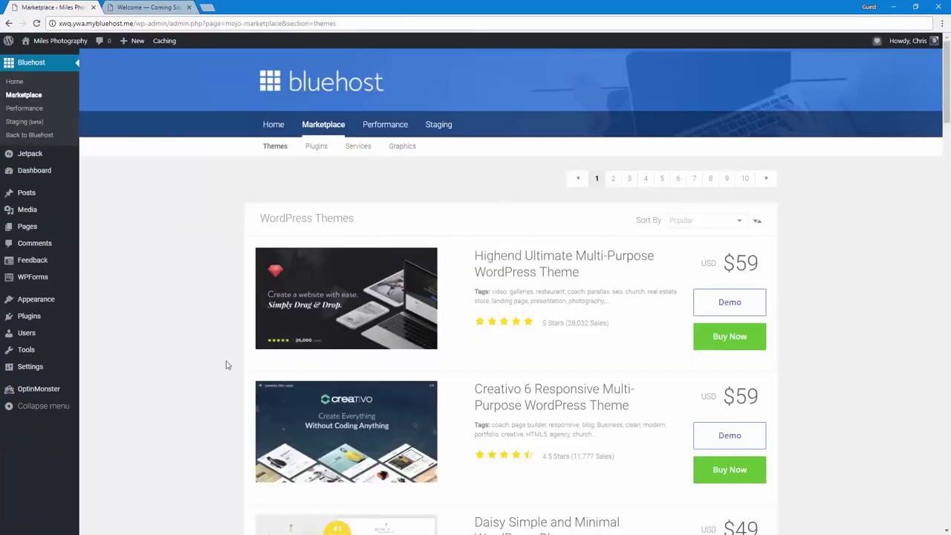
scroll(227, 365, "down", 15)
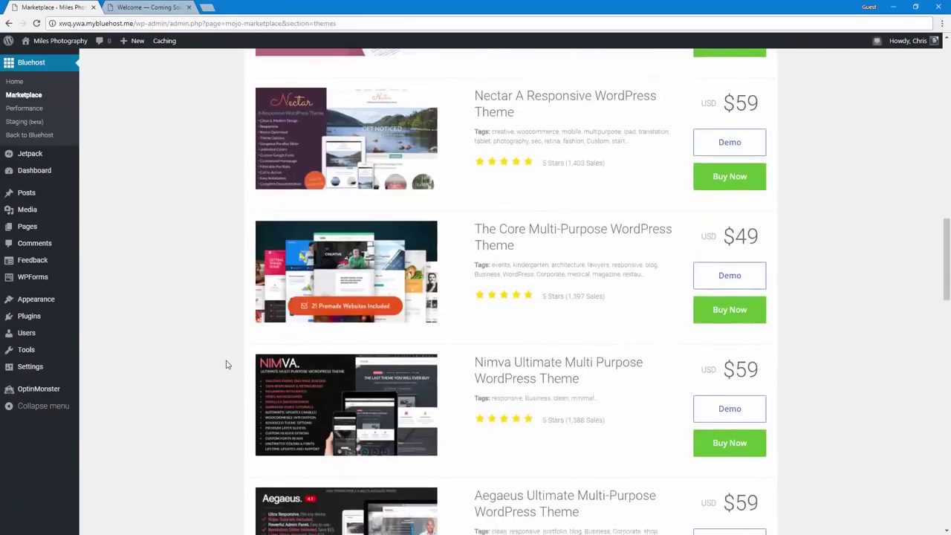
scroll(228, 364, "down", 15)
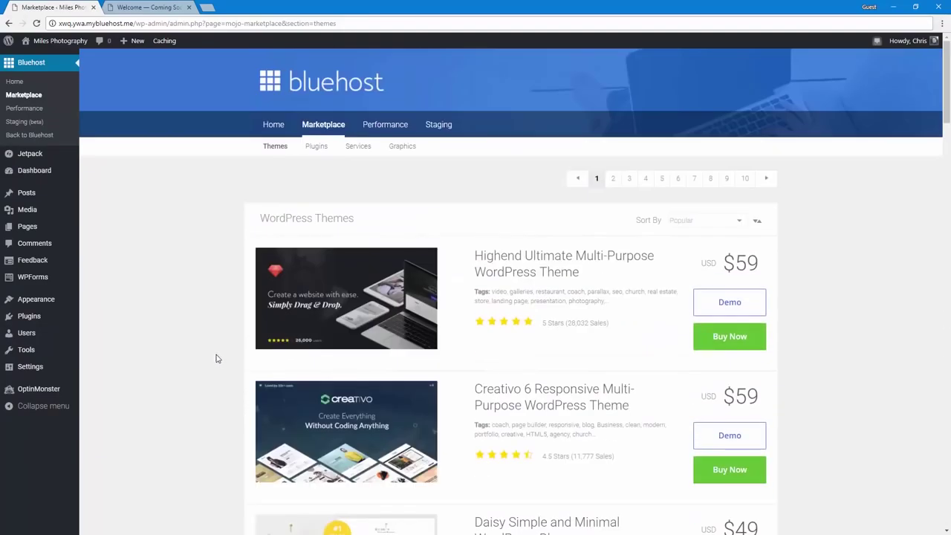
scroll(216, 359, "down", 15)
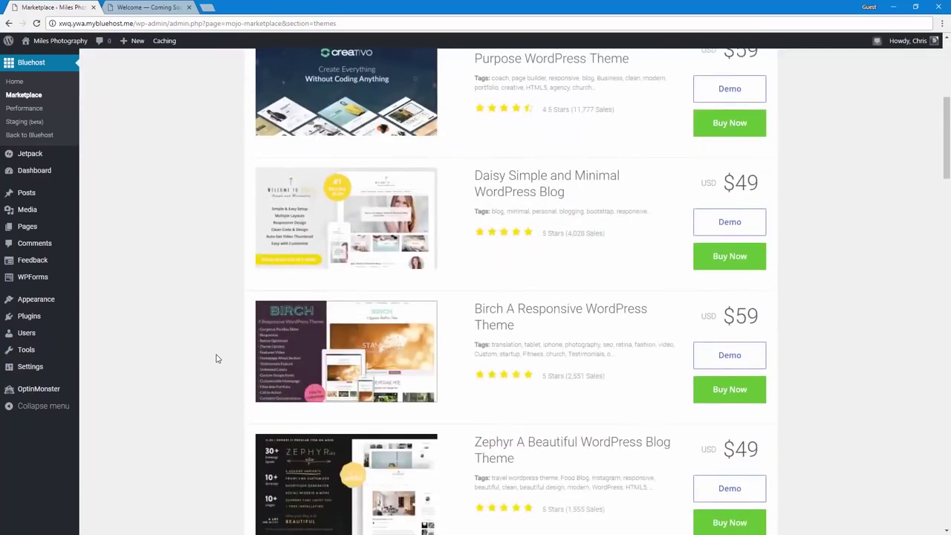
scroll(216, 358, "down", 5)
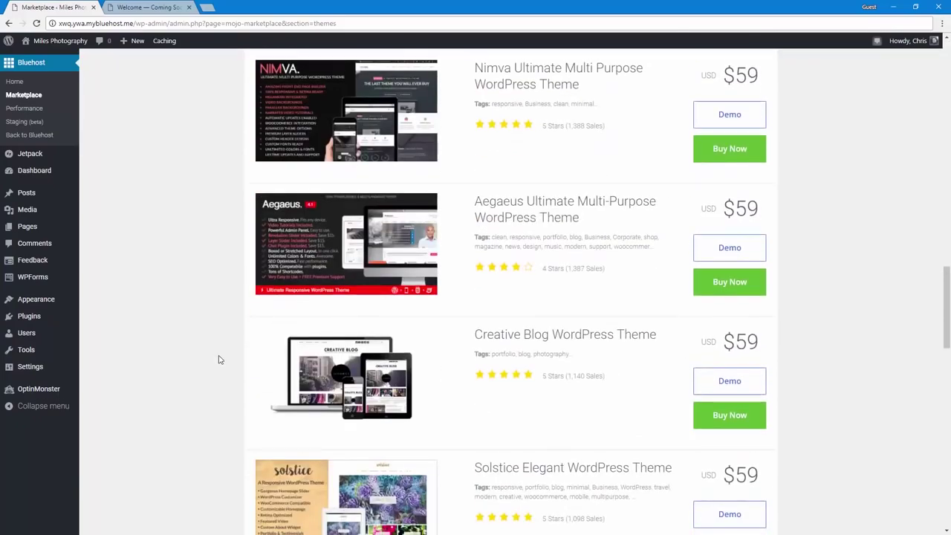
scroll(218, 360, "up", 20)
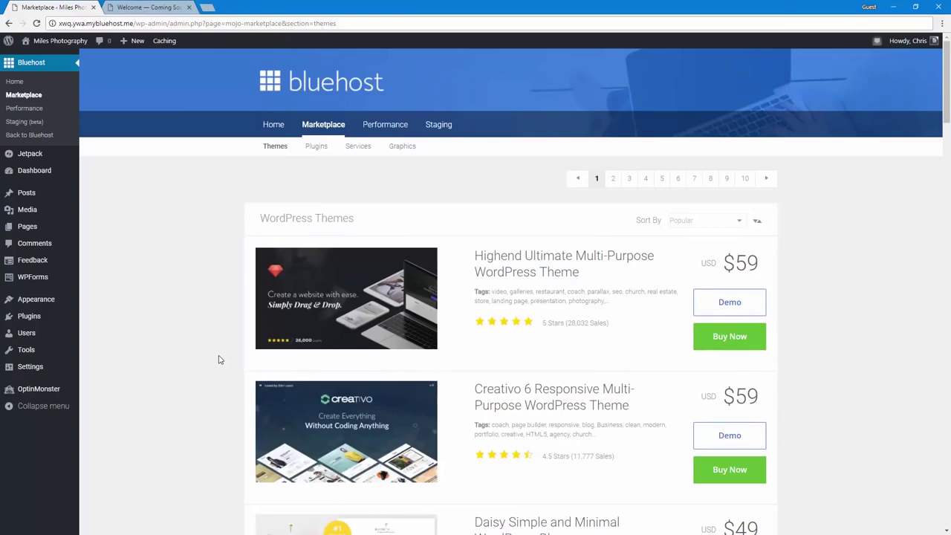
scroll(218, 360, "down", 5)
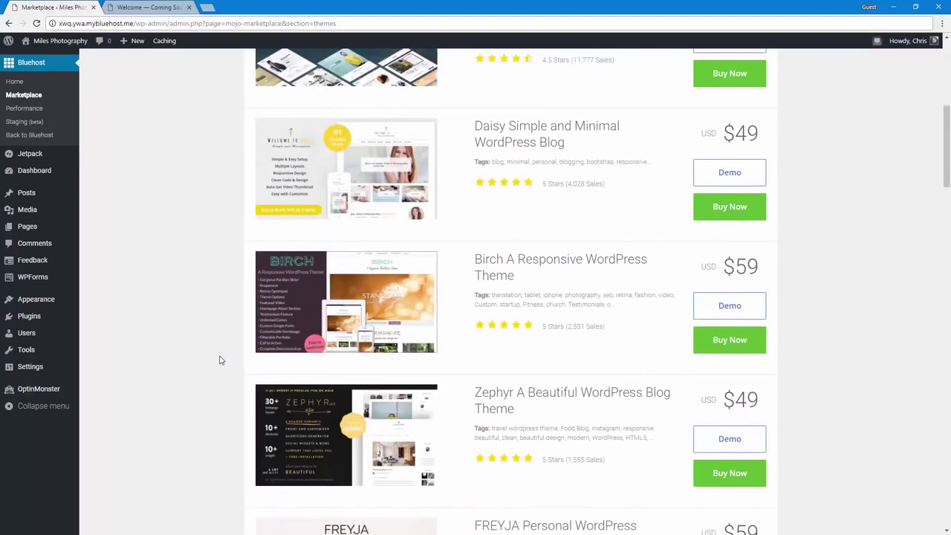
scroll(219, 359, "down", 4)
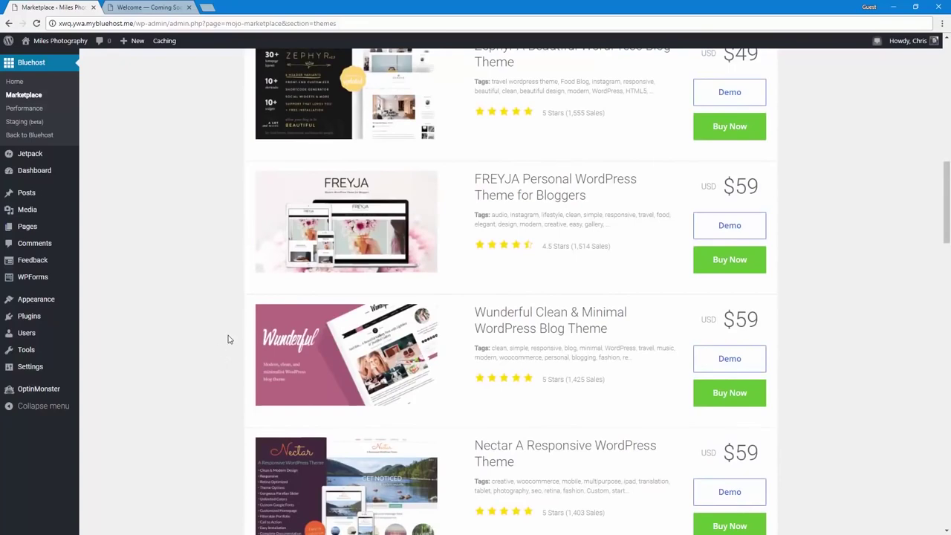
scroll(229, 339, "up", 9)
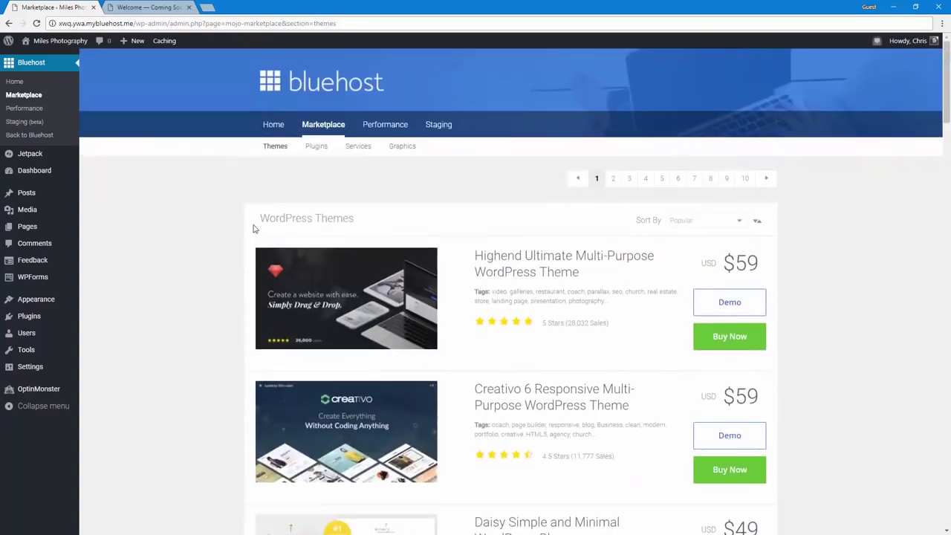
Step: Install the Sydney theme from the popular WordPress.org themes
left_click(62, 307)
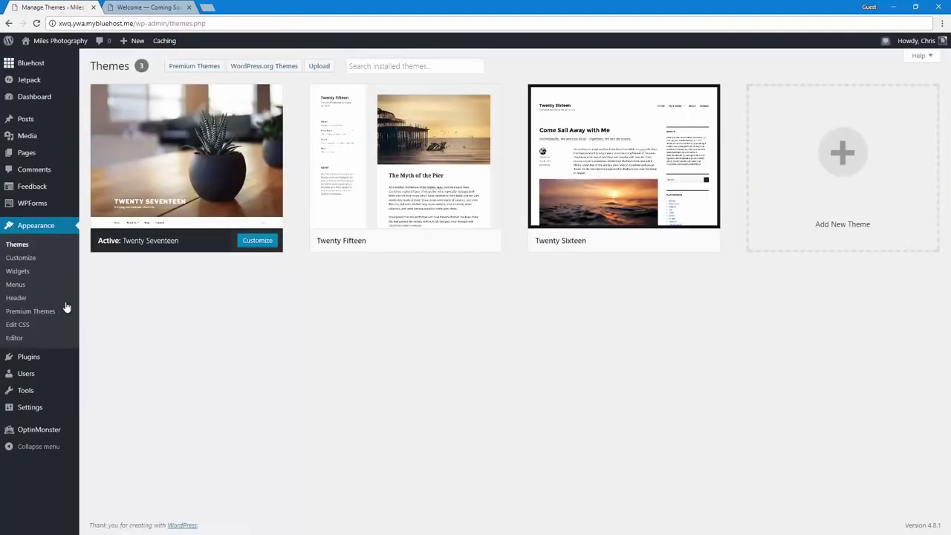
left_click(260, 72)
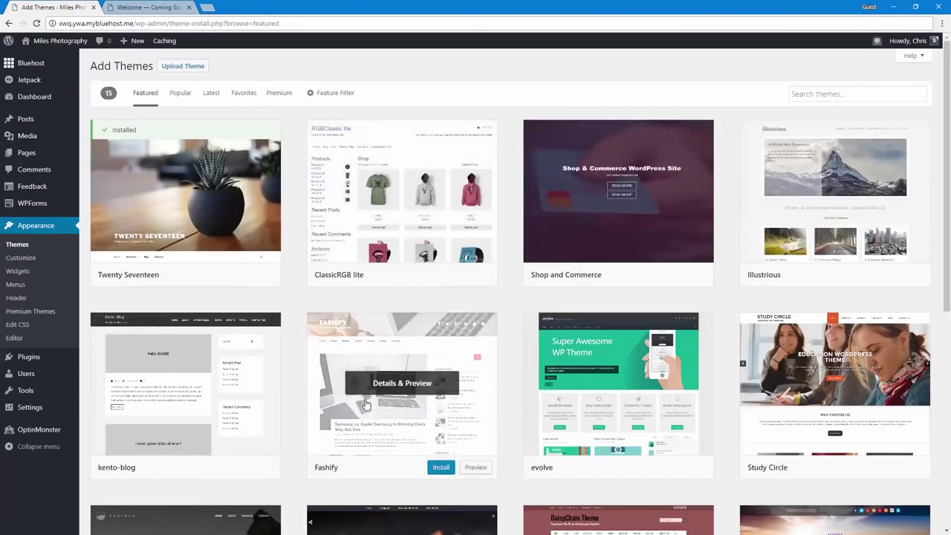
left_click(173, 92)
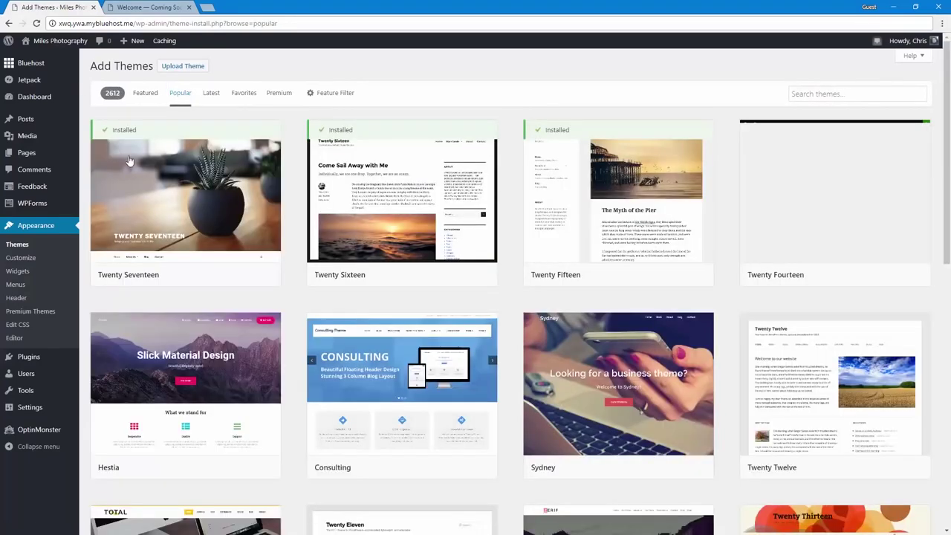
scroll(427, 315, "down", 4)
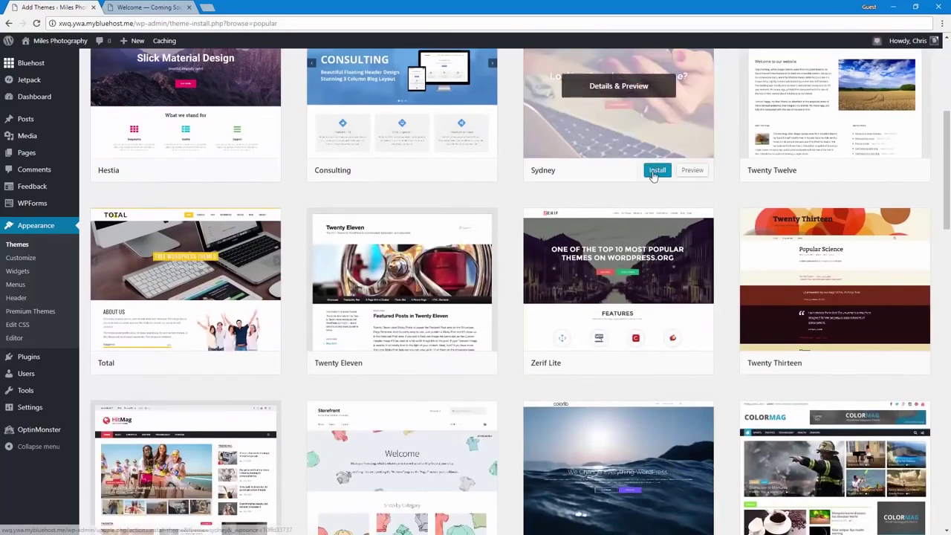
left_click(647, 171)
scroll(459, 265, "up", 1)
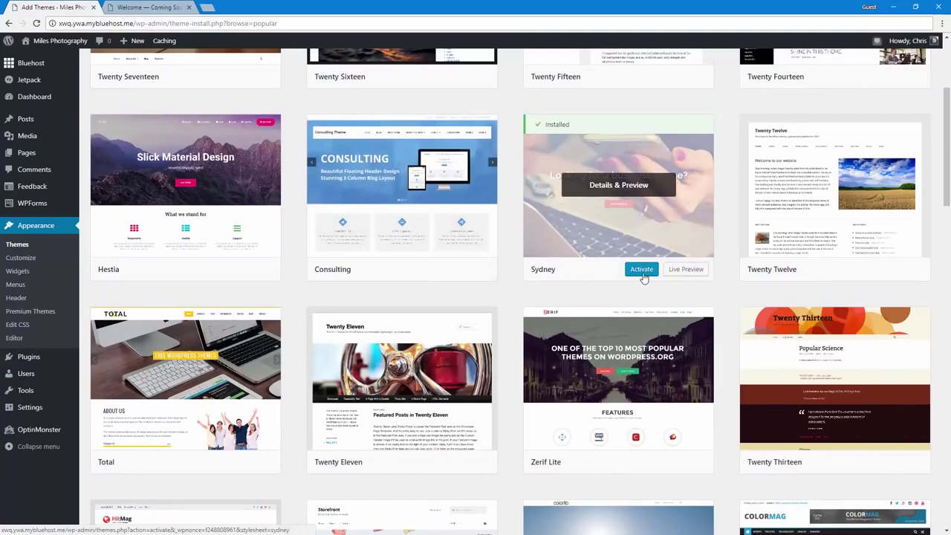
Step: Return to the installed themes and activate Twenty Fifteen
scroll(119, 115, "up", 2)
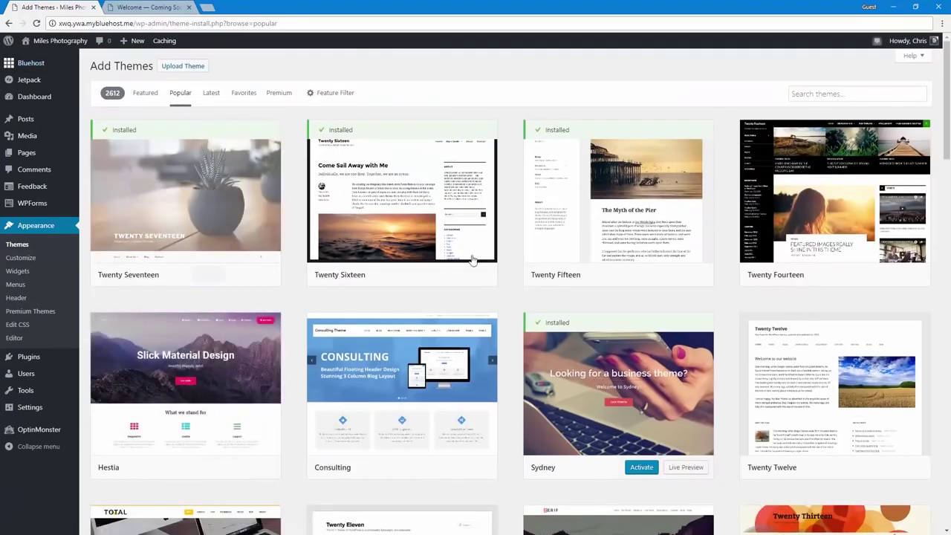
left_click(49, 227)
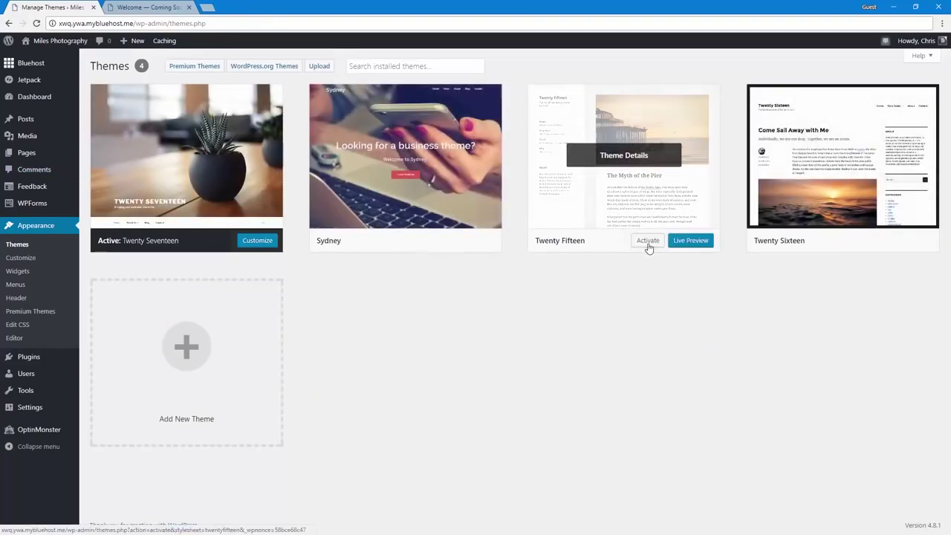
left_click(648, 245)
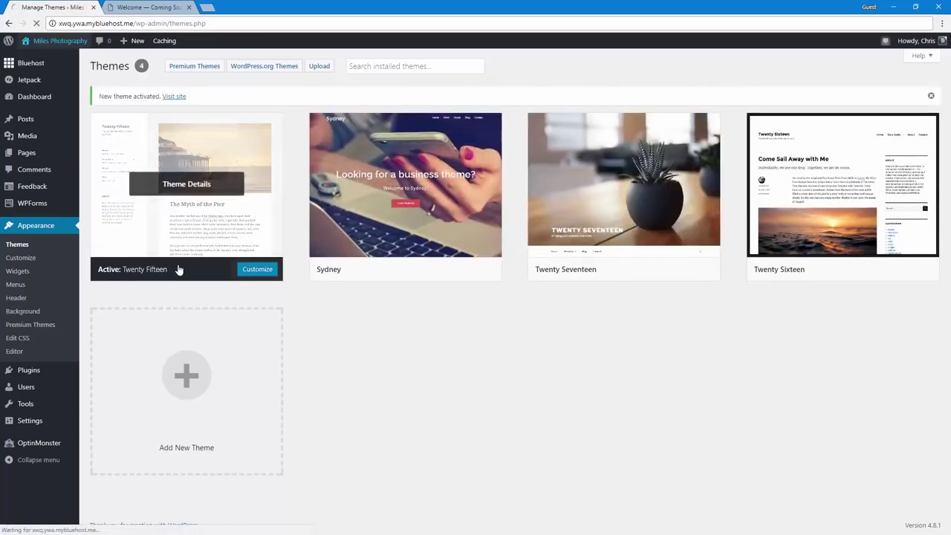
Step: Review the front page under Twenty Fifteen, including its sidebar sections, and return to the site dashboard
scroll(278, 418, "down", 3)
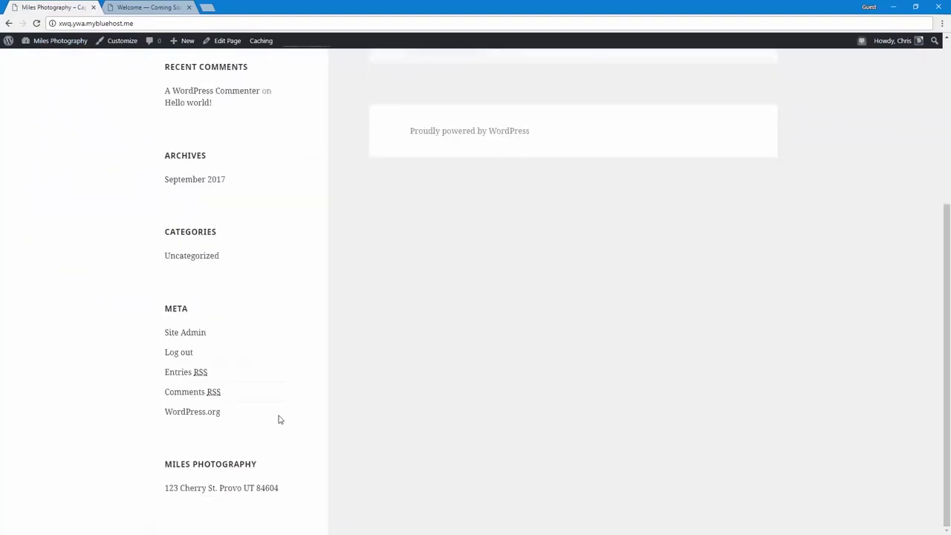
scroll(279, 420, "up", 3)
left_click(73, 41)
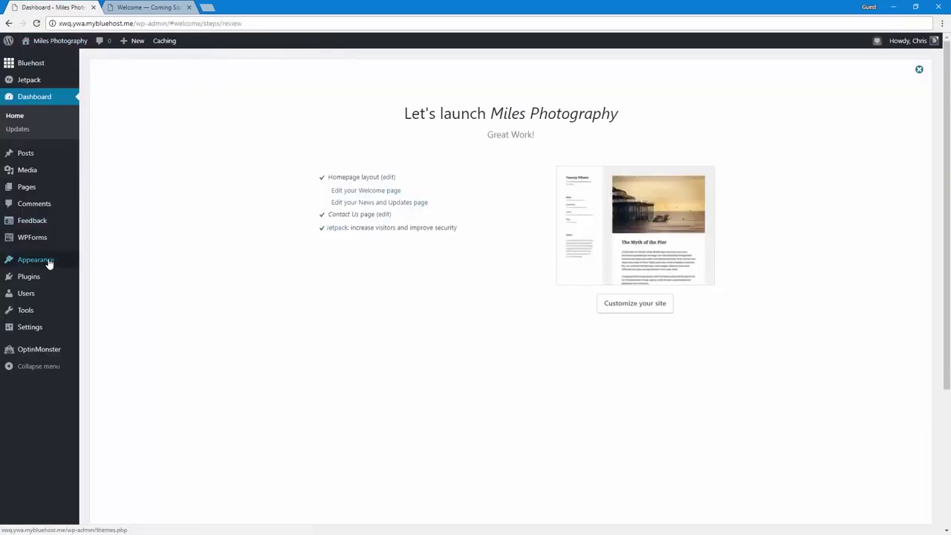
Step: Activate the Twenty Seventeen theme from the installed themes and dismiss the activation notice
left_click(33, 261)
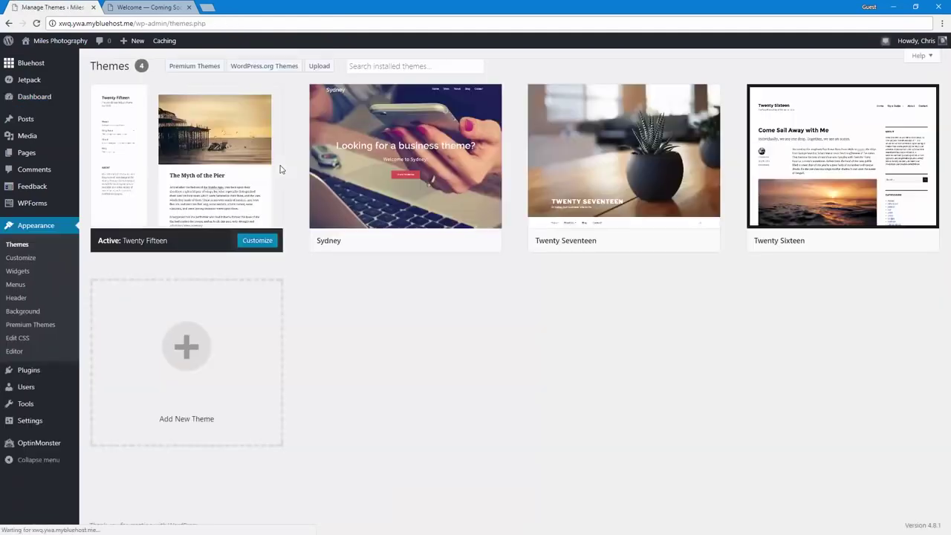
mouse_move(650, 248)
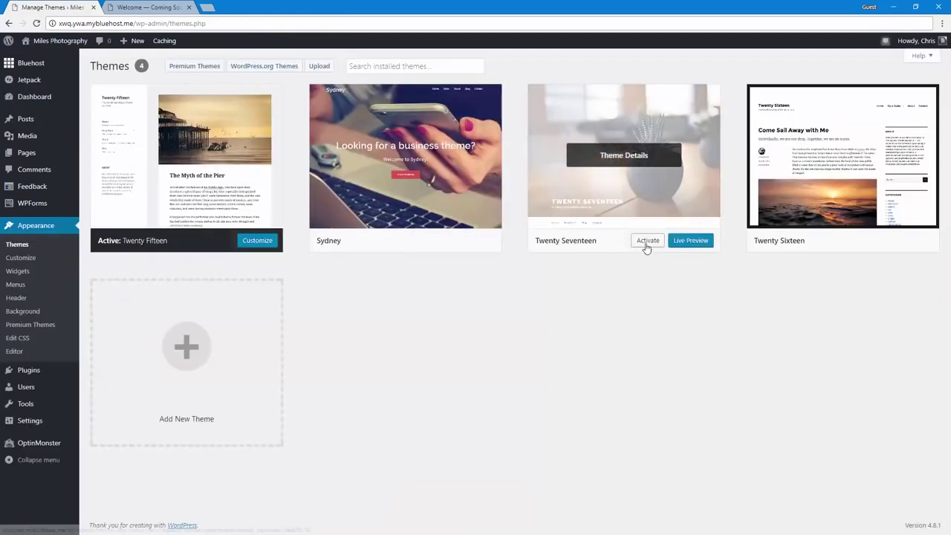
left_click(647, 241)
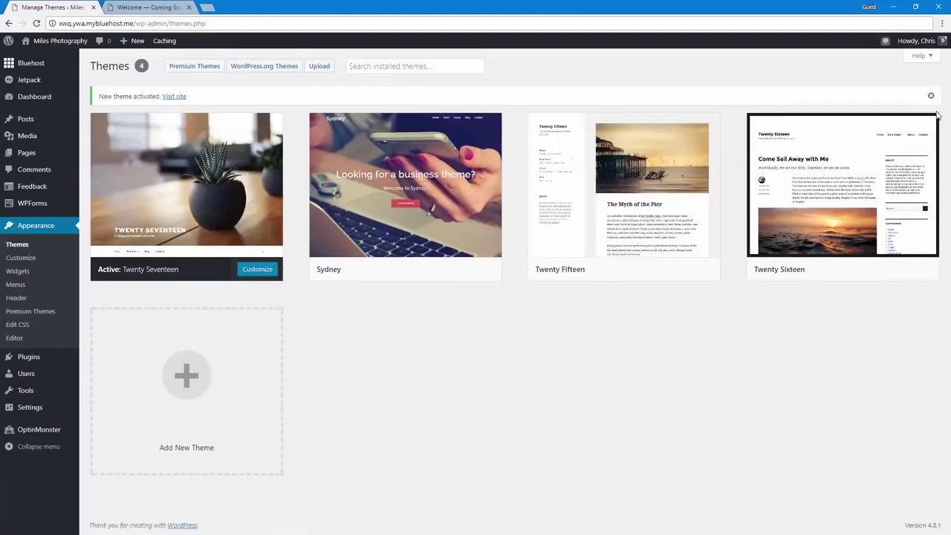
left_click(930, 96)
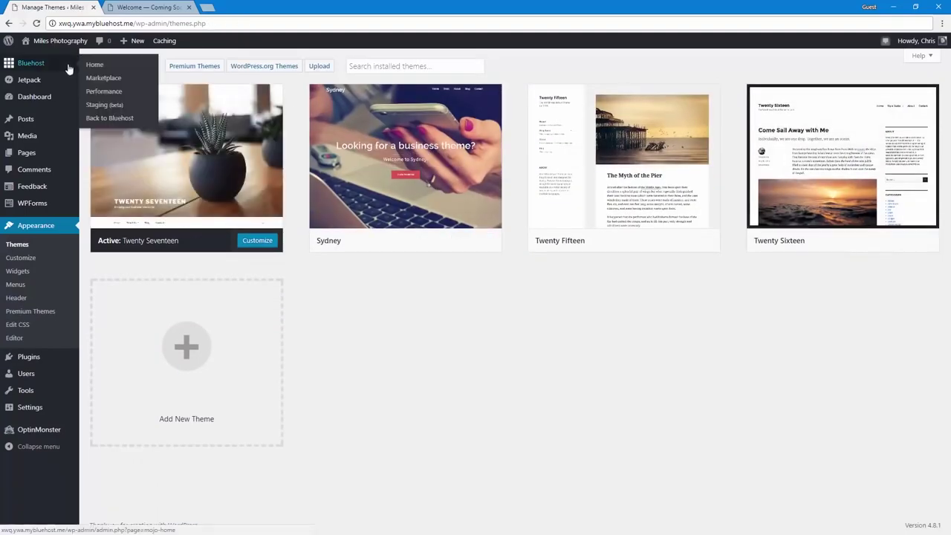
Step: Open the live site in the Customizer and look over the installed themes it offers for switching
left_click(68, 45)
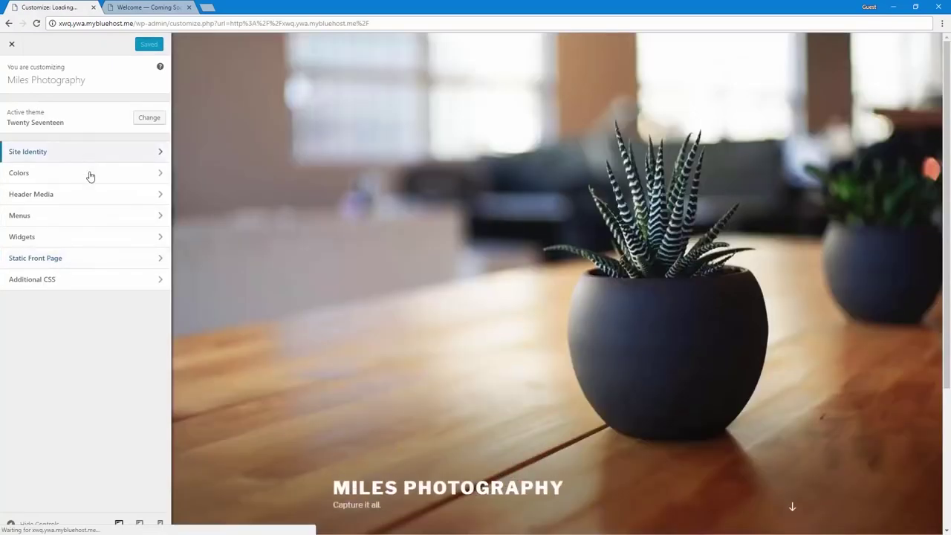
left_click(146, 117)
scroll(89, 271, "down", 1)
scroll(97, 261, "up", 1)
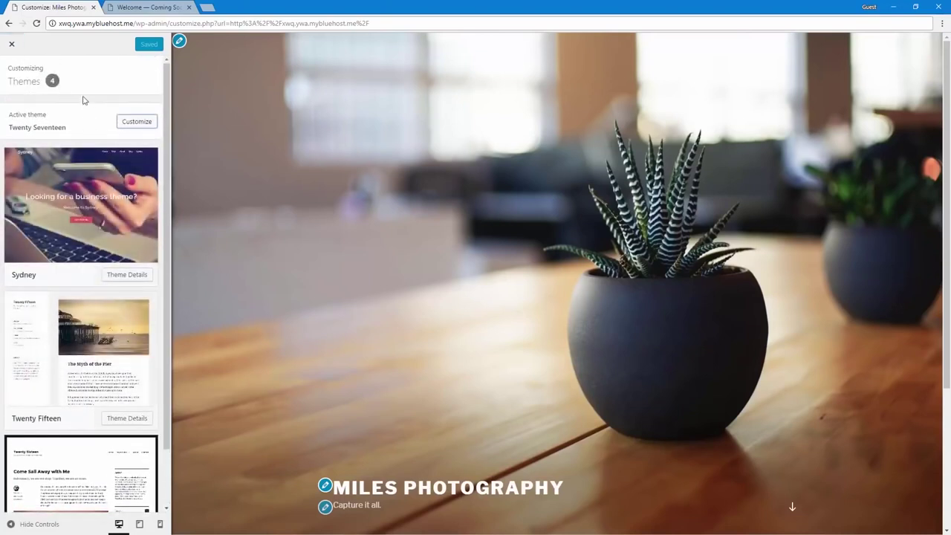
left_click(136, 122)
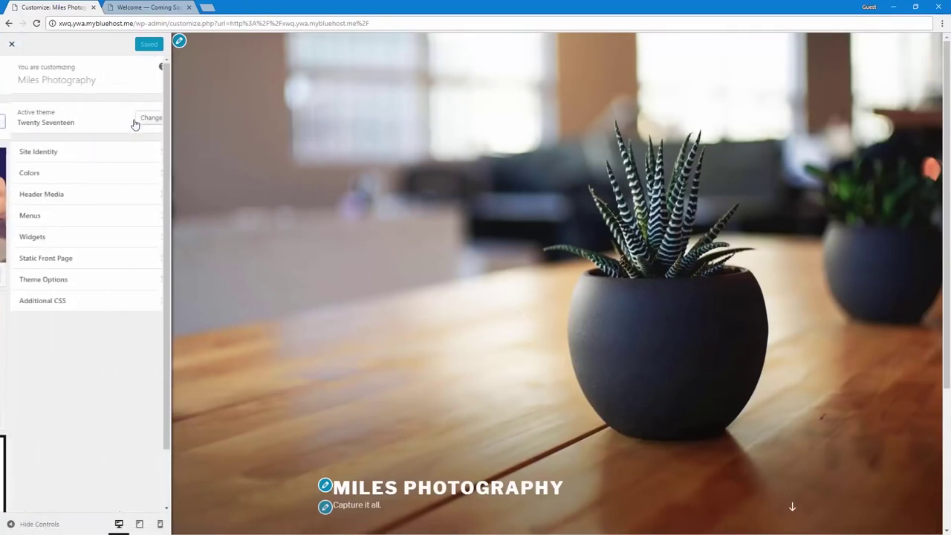
Step: Open the Site Identity settings and examine the logo, site title and tagline options
left_click(94, 152)
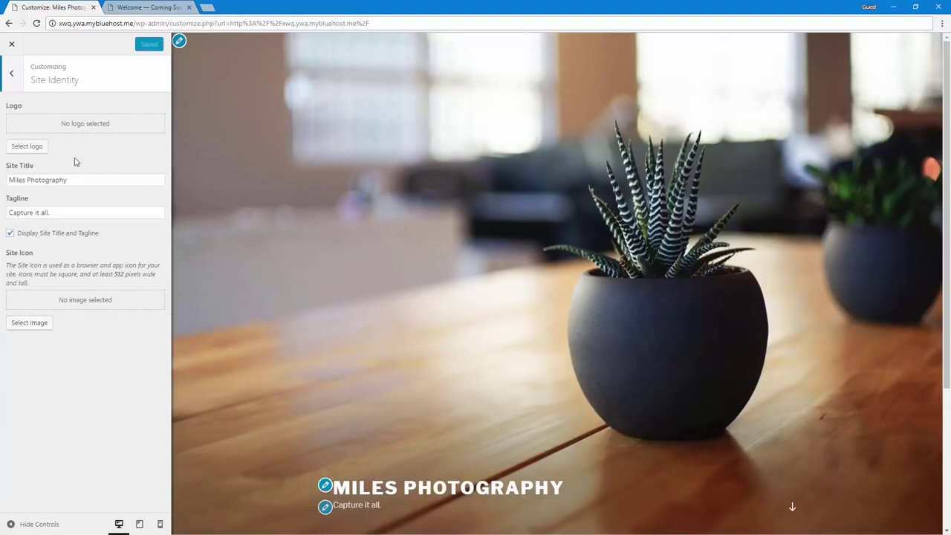
left_click(69, 179)
left_click(70, 208)
left_click(80, 177)
left_click(84, 160)
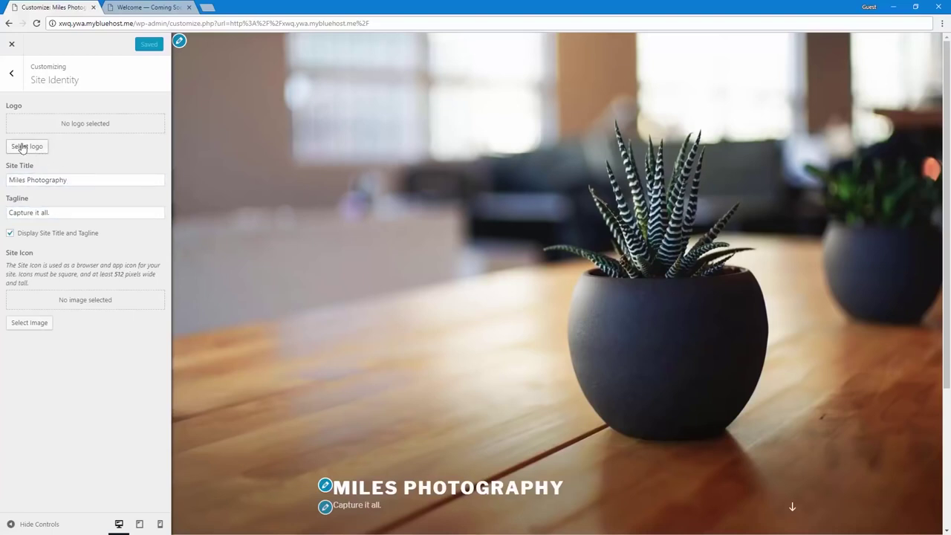
Step: Upload camera-clip-art.png and set it as the site logo without cropping
left_click(24, 147)
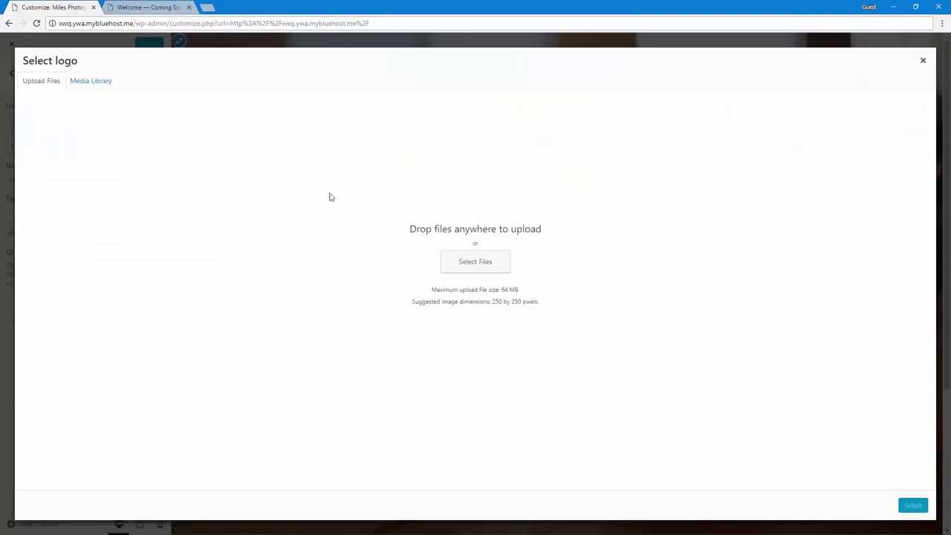
left_click(483, 263)
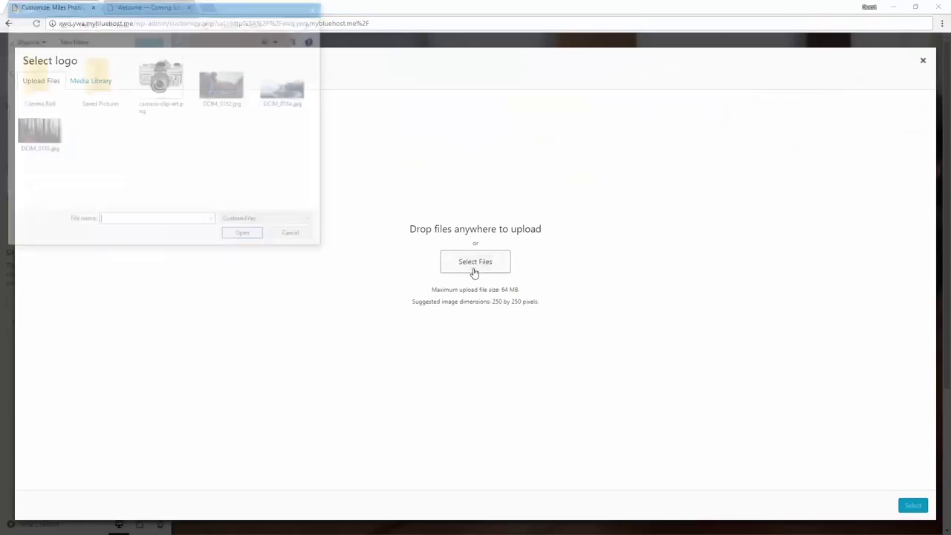
double_click(156, 102)
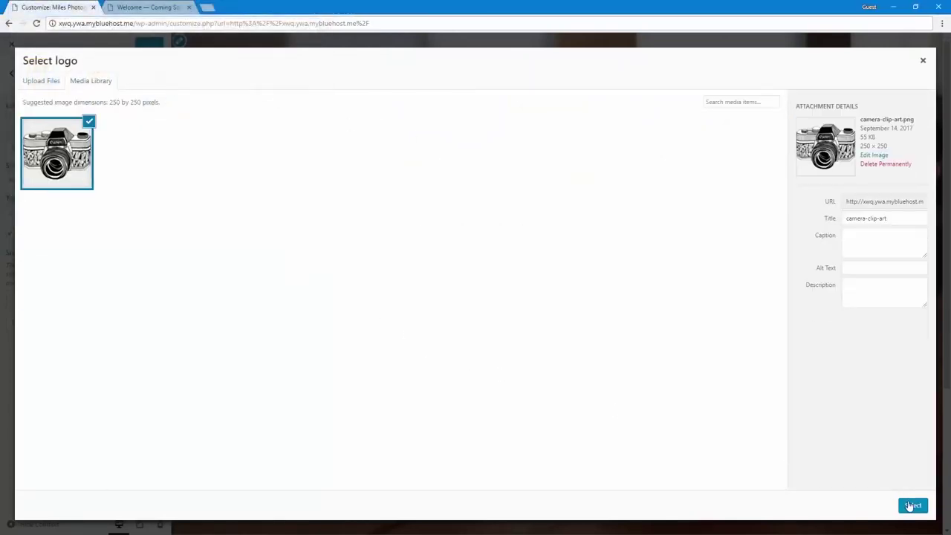
left_click(909, 506)
left_click(909, 506)
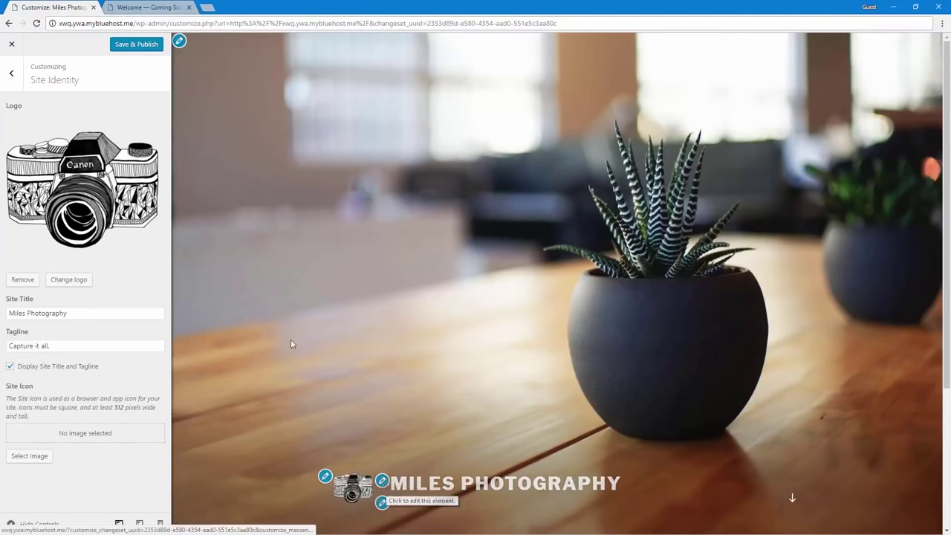
Step: Upload the photo DCIM_0182.jpg of a person holding a camera and use it uncropped as the new header image
left_click(181, 43)
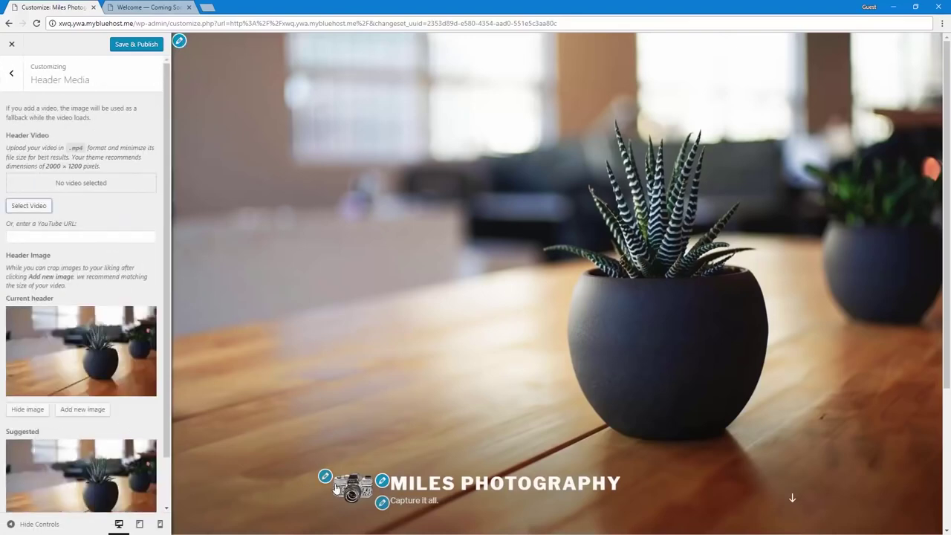
left_click(326, 478)
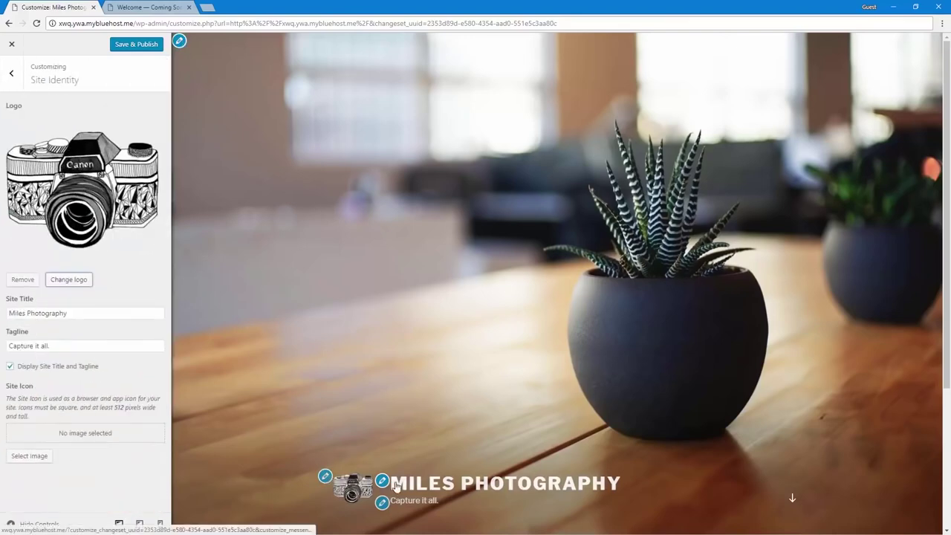
left_click(180, 42)
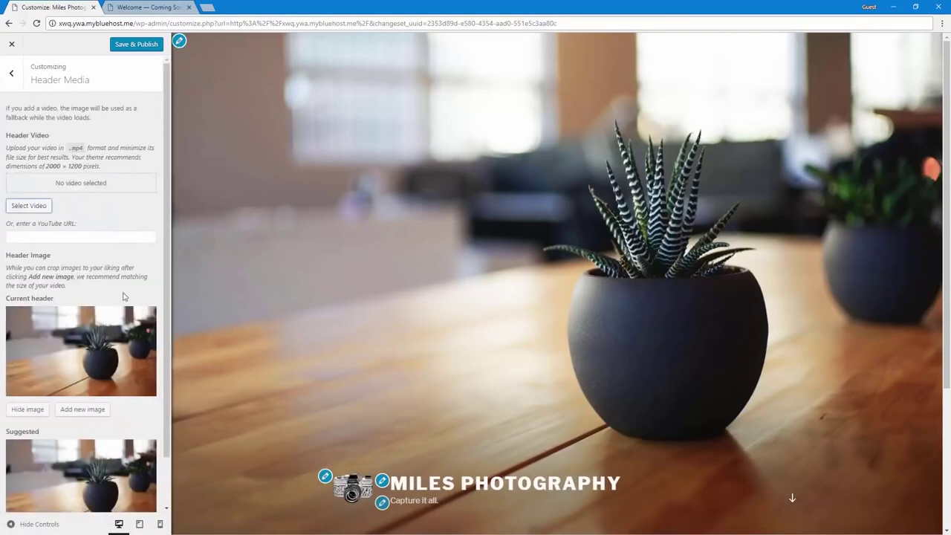
left_click(79, 414)
left_click(37, 79)
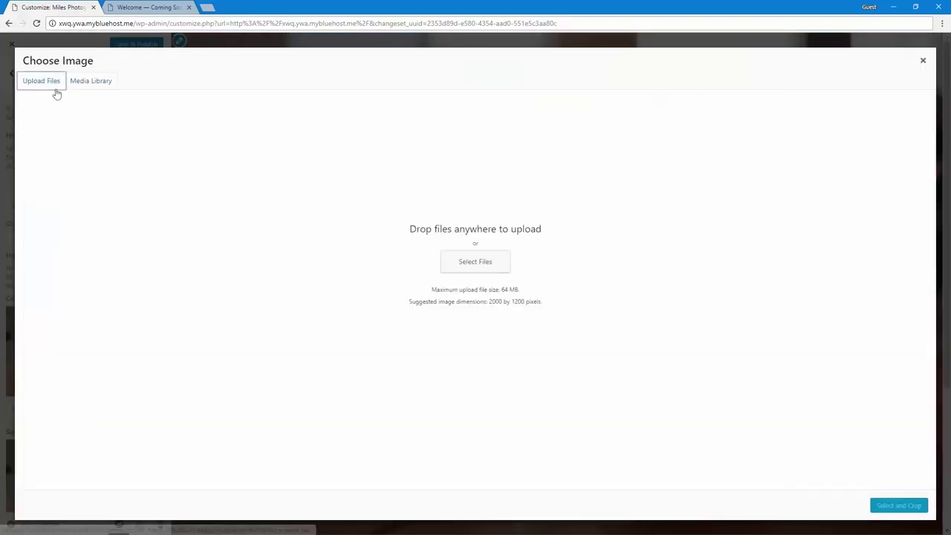
left_click(458, 265)
double_click(234, 75)
left_click(900, 508)
left_click(901, 507)
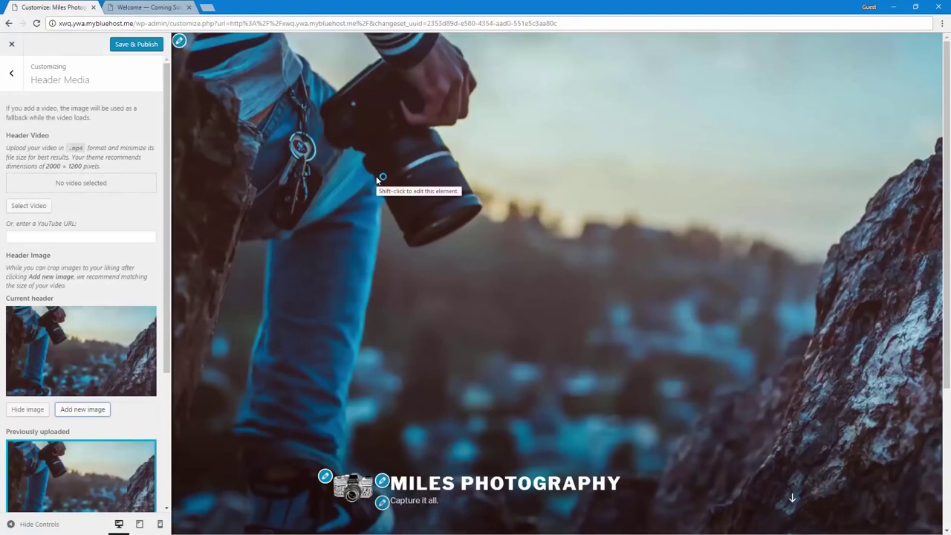
Step: Change the site tagline to "Capture it all on film."
left_click(382, 503)
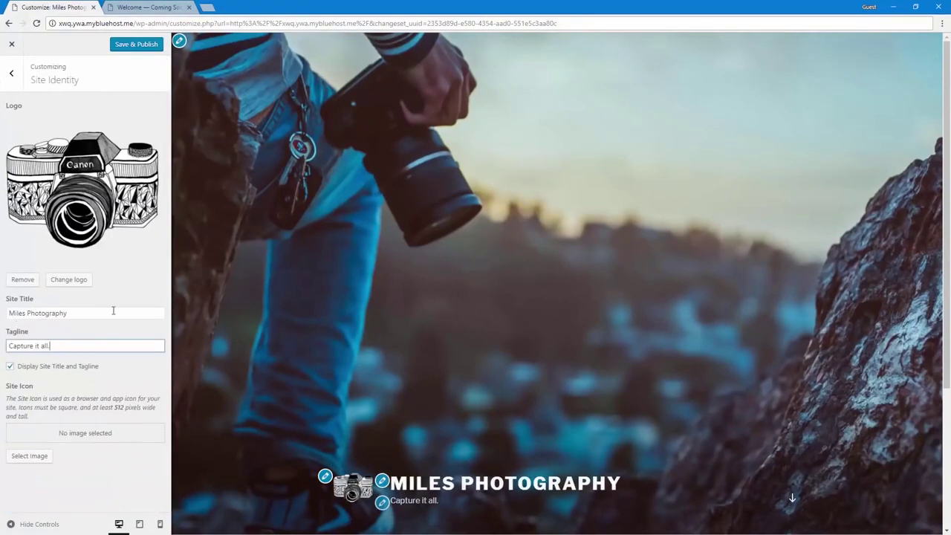
key("BackSpace")
type("on film")
Step: Set the camera clip-art image from the media library as the site icon, skipping the crop
left_click(22, 454)
left_click(130, 158)
left_click(912, 506)
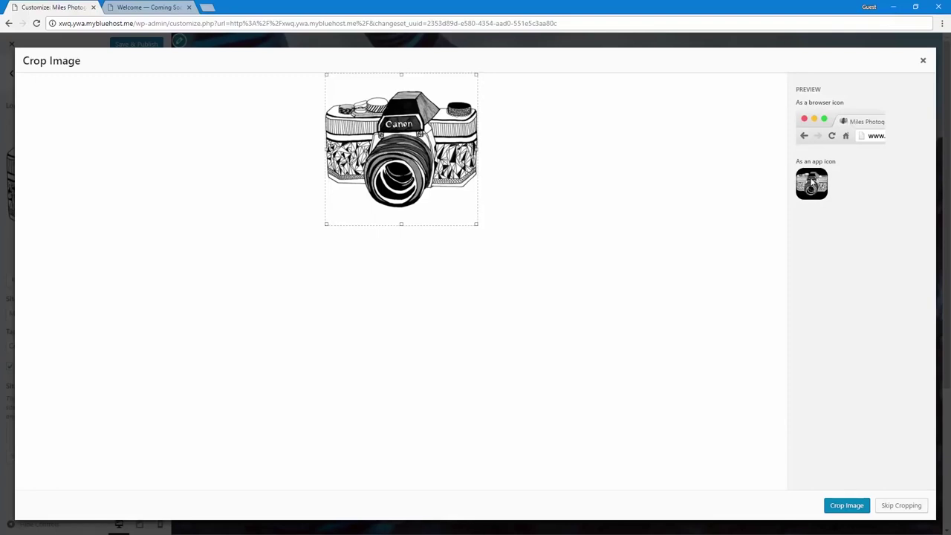
left_click(905, 505)
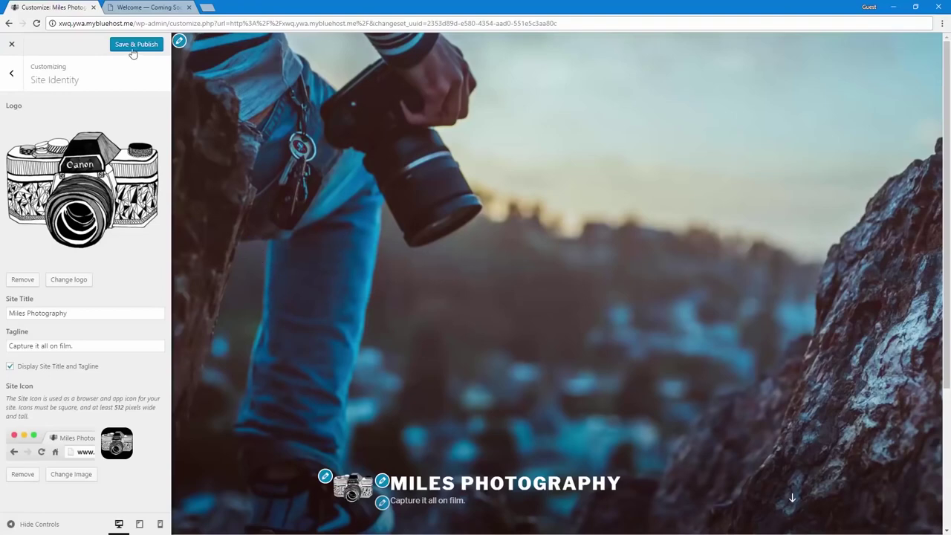
Step: Check the front page preview with the new header, logo and tagline, and save and publish the changes
scroll(340, 317, "down", 3)
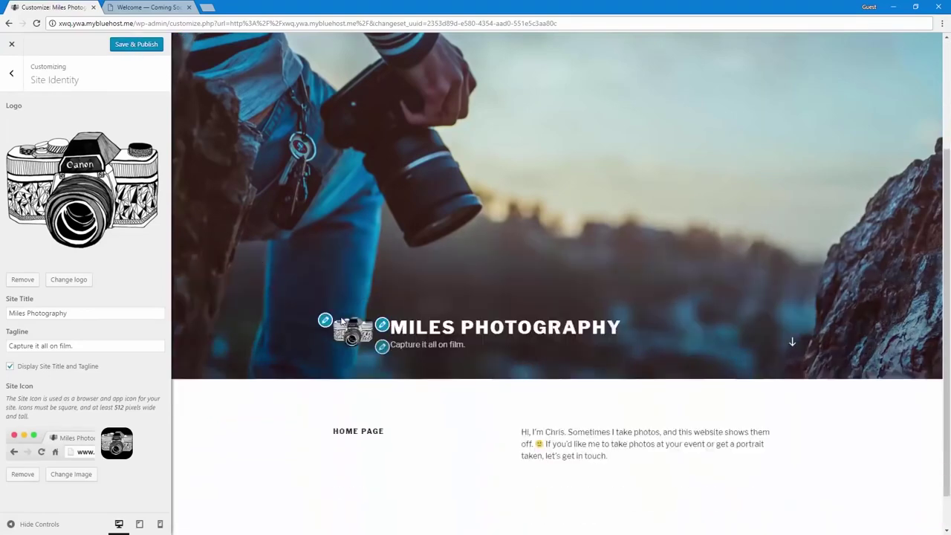
scroll(340, 316, "up", 3)
scroll(280, 297, "down", 3)
scroll(253, 305, "up", 3)
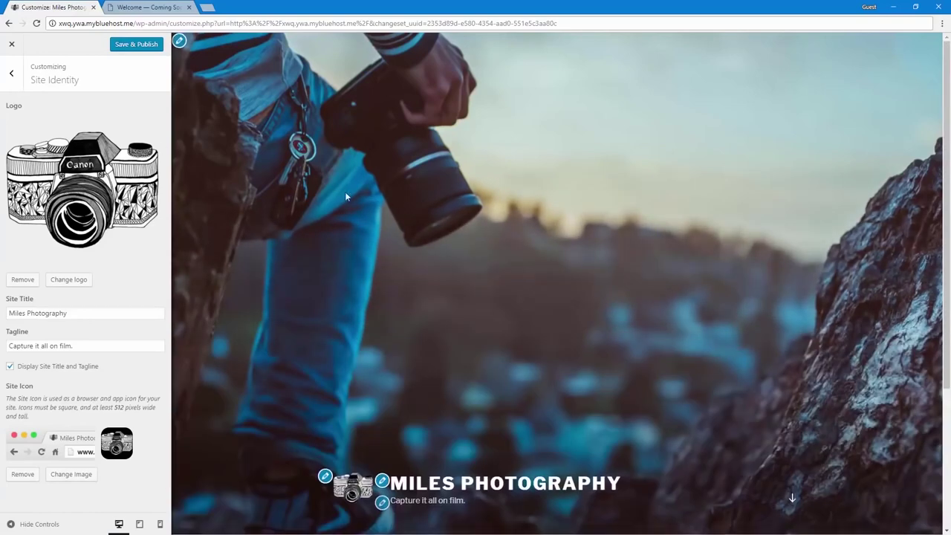
scroll(364, 265, "down", 3)
scroll(364, 265, "up", 3)
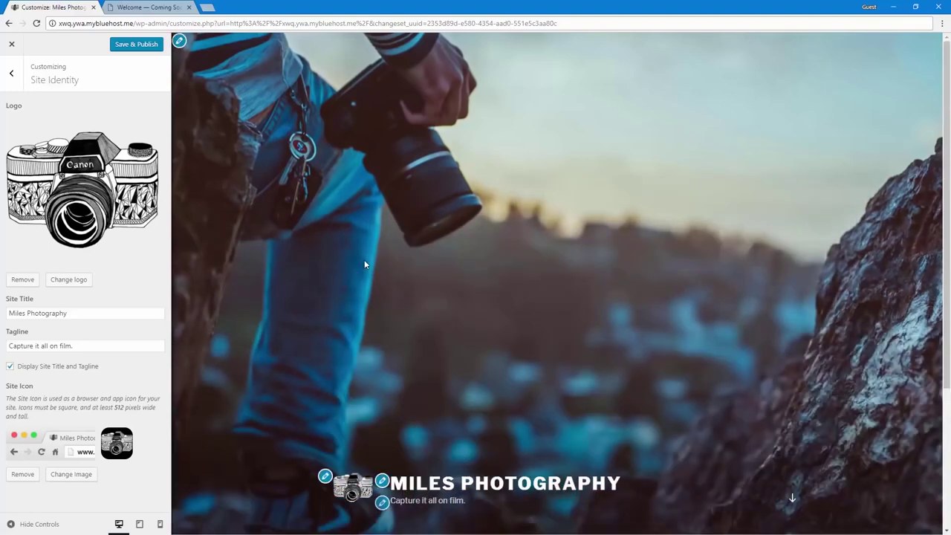
left_click(124, 46)
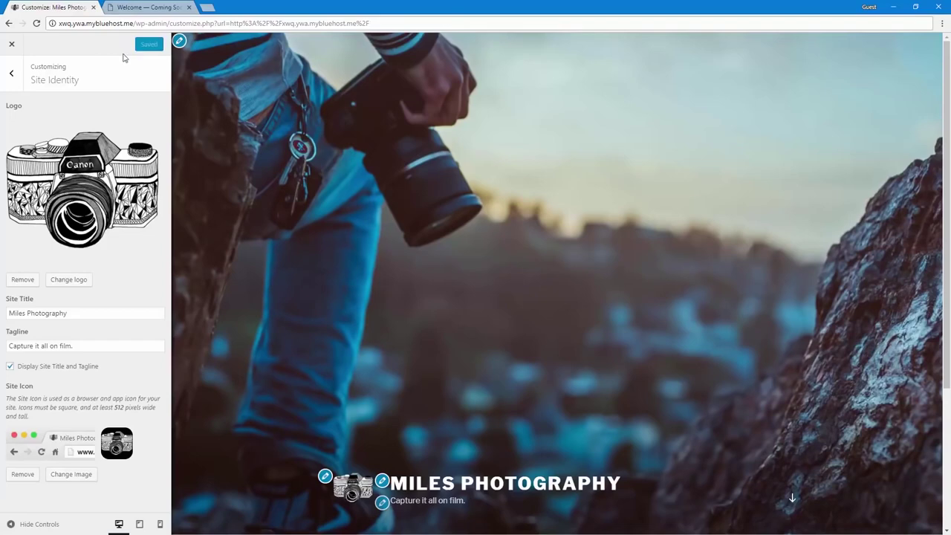
Step: Try the Custom color scheme, settle on Dark, and check the lower part of the page preview
left_click(11, 74)
left_click(81, 177)
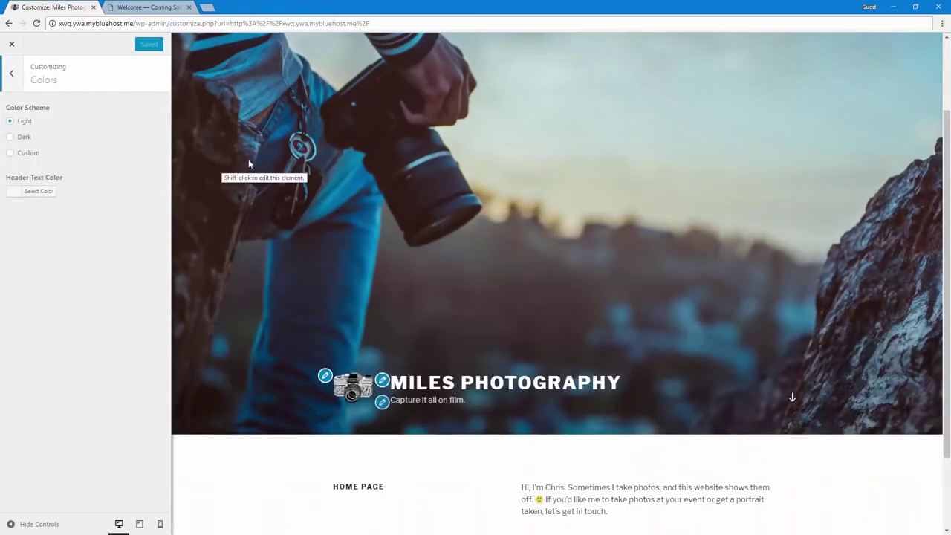
left_click(29, 154)
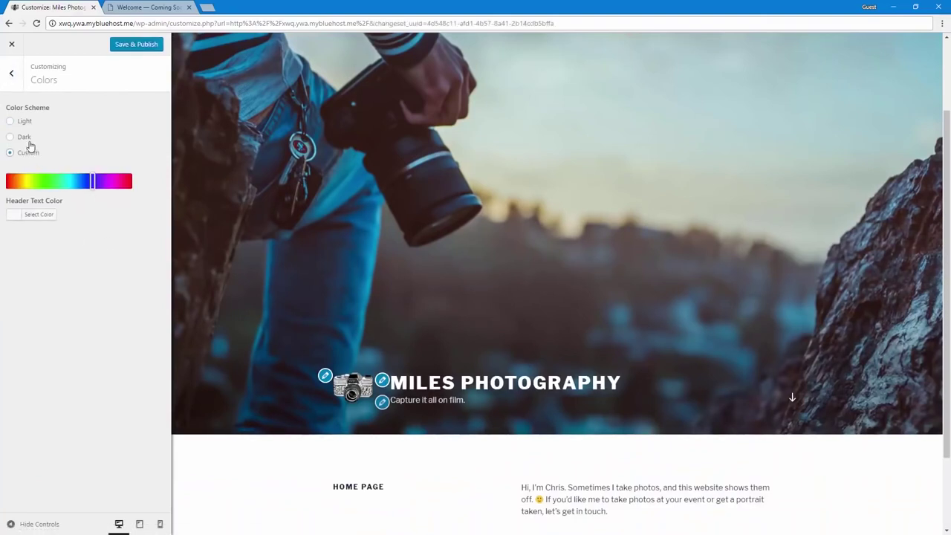
left_click(25, 137)
scroll(394, 441, "down", 2)
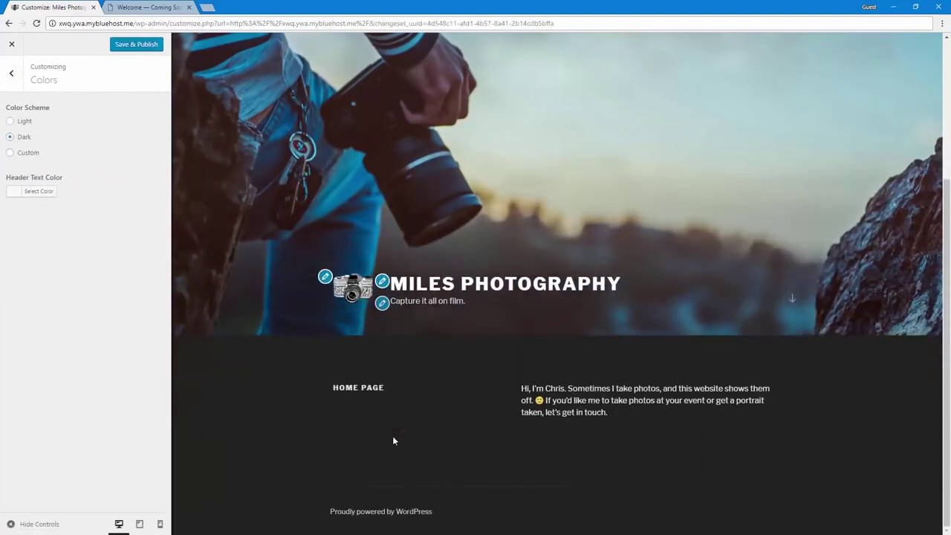
Step: Examine the Header Media settings, including the header video and YouTube URL options, and return to the main customization list
left_click(18, 87)
left_click(79, 199)
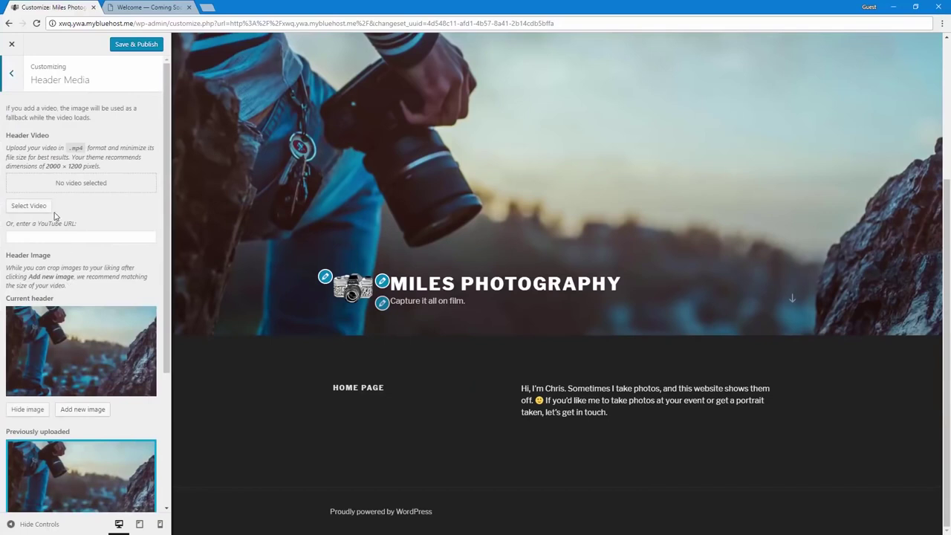
left_click(13, 238)
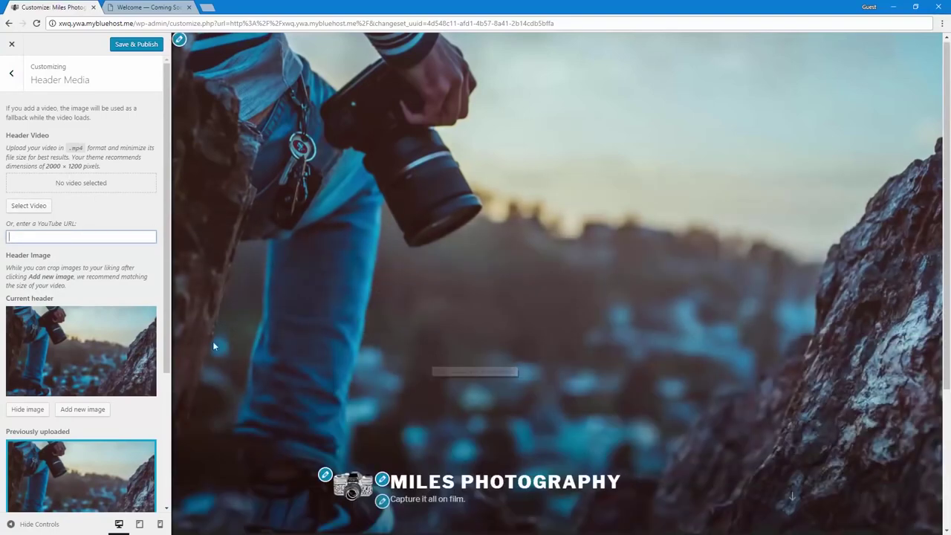
left_click(12, 73)
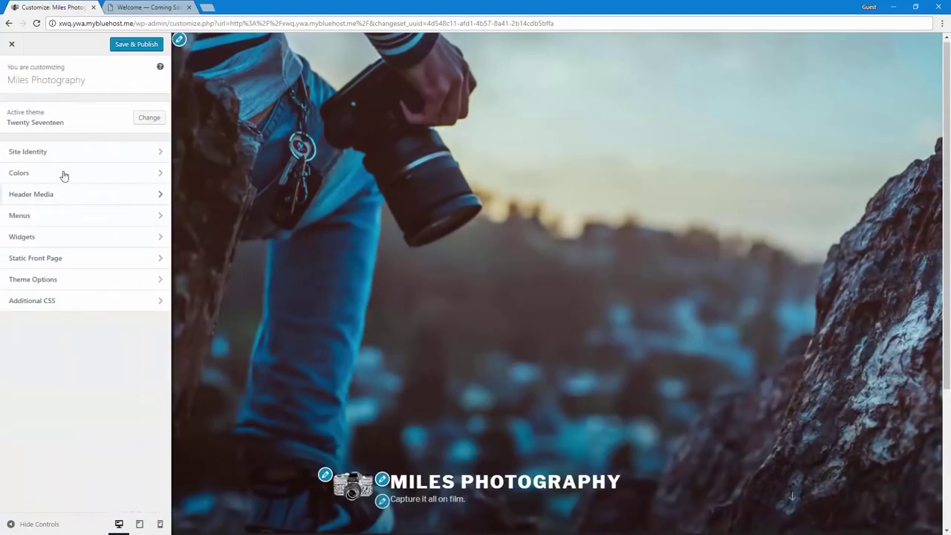
Step: Look briefly at the Menus settings and open the Theme Options for page layout and front page section content
left_click(77, 217)
left_click(16, 78)
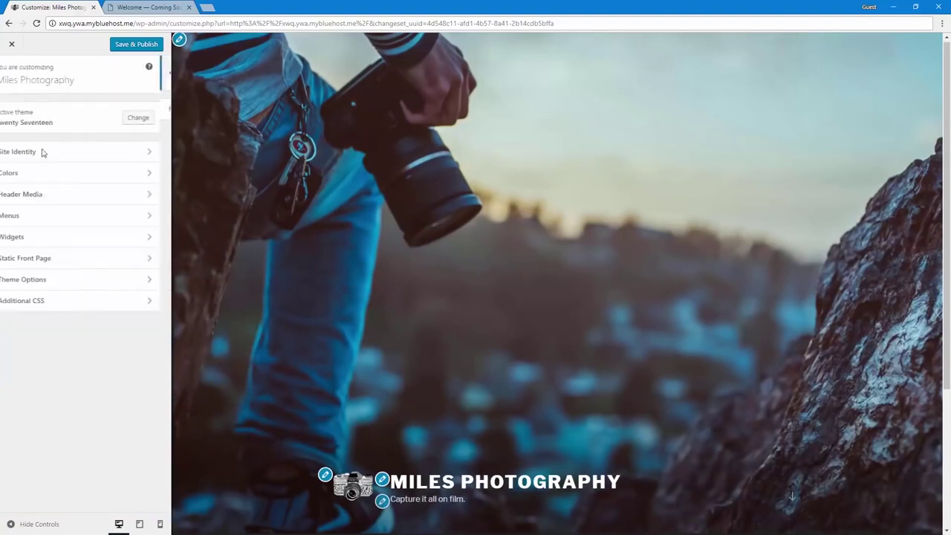
left_click(96, 279)
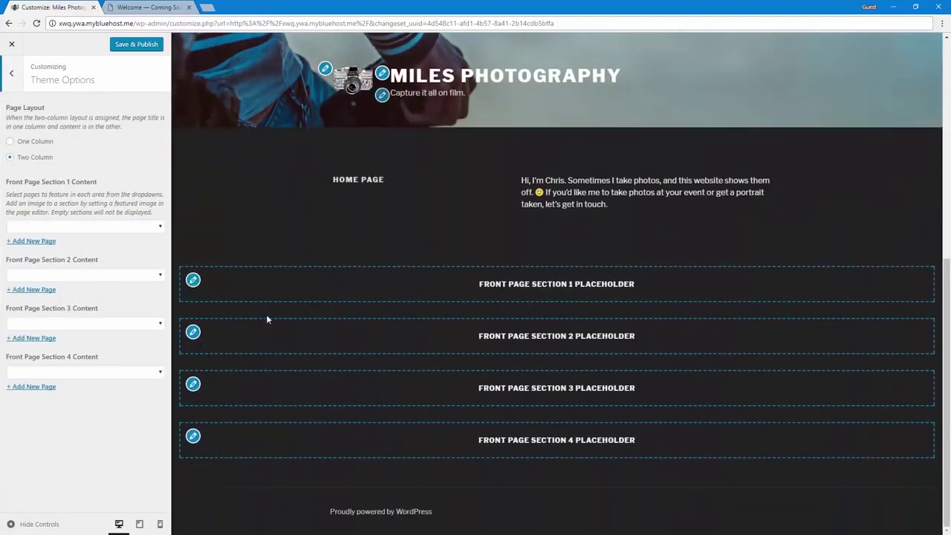
Step: Set the Front Page Section 1 content to the Contact Me page, and save and publish the change
left_click(106, 227)
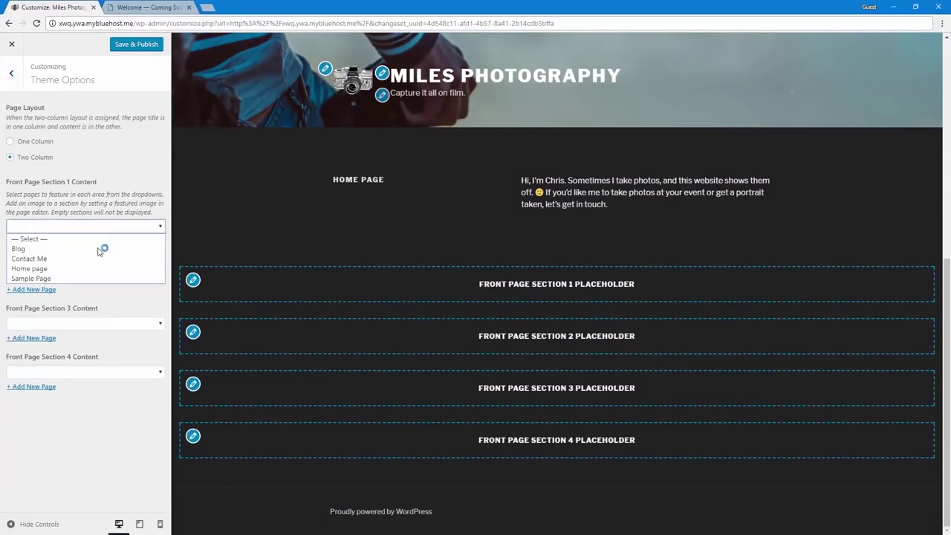
left_click(93, 260)
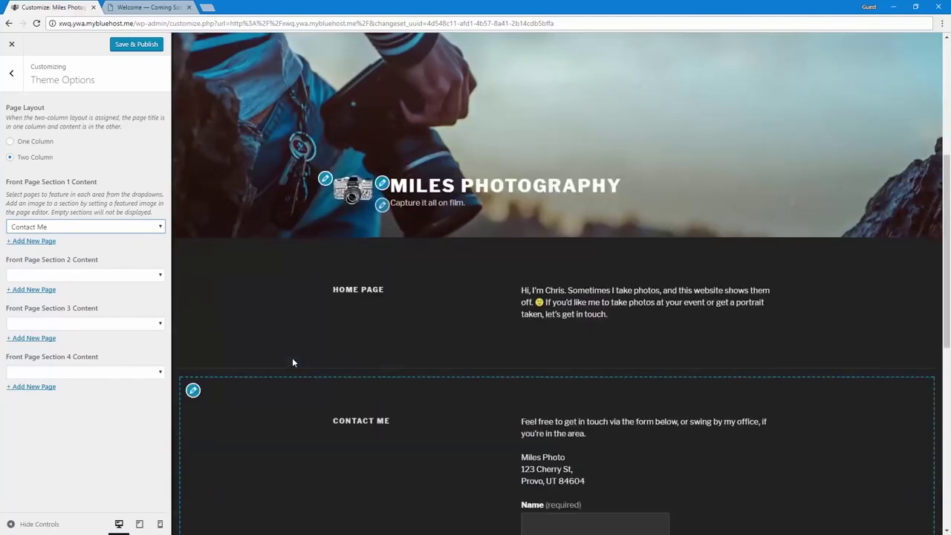
scroll(292, 362, "down", 2)
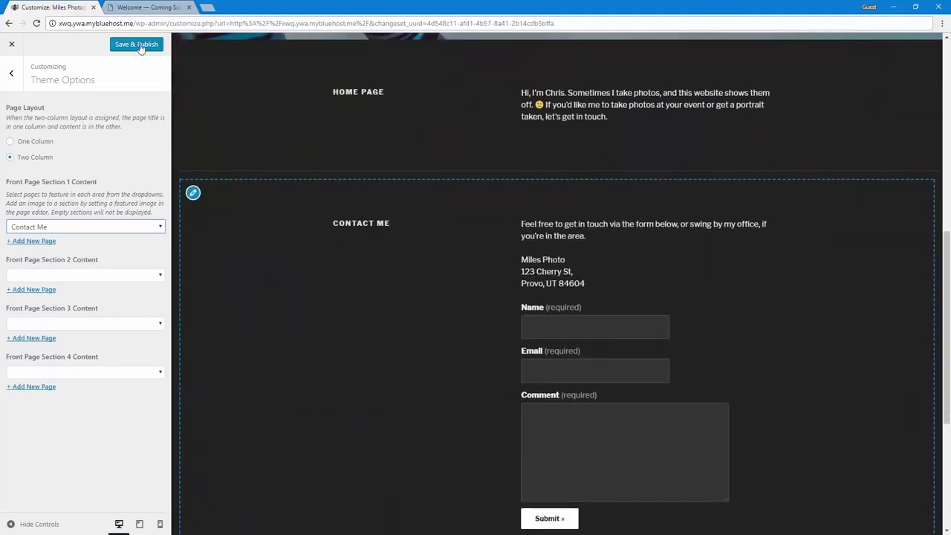
left_click(140, 46)
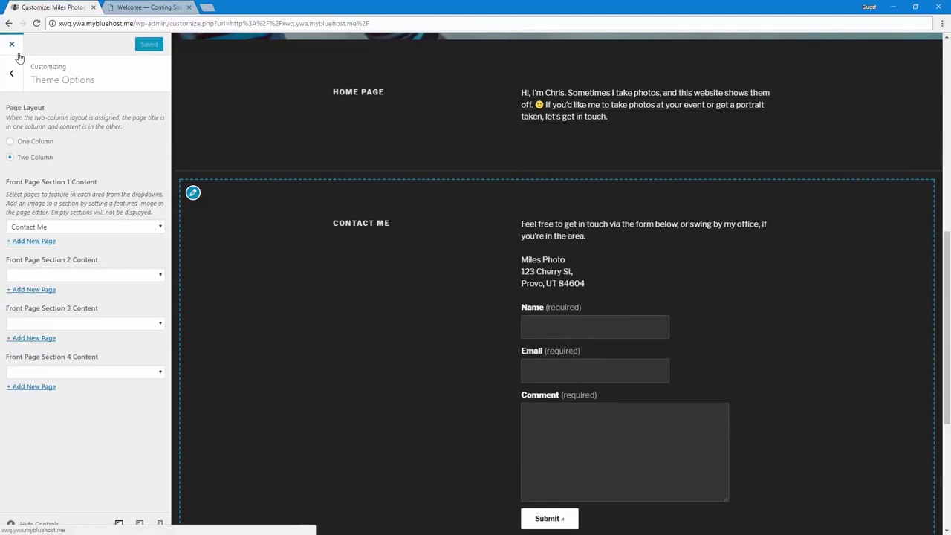
Step: Check the front page sections in the preview, close the customizer, and look through the Home Page and Contact Me sections on the live site
scroll(230, 386, "up", 3)
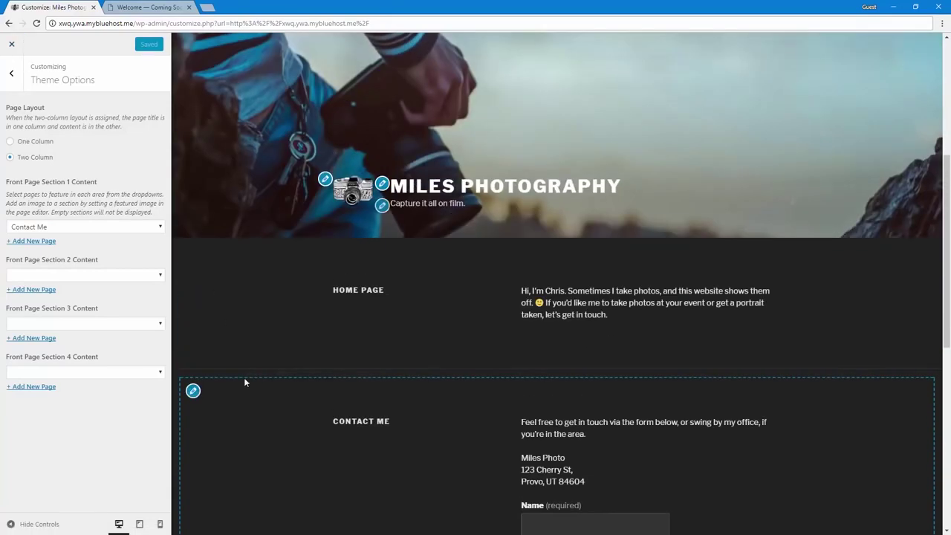
scroll(197, 382, "down", 6)
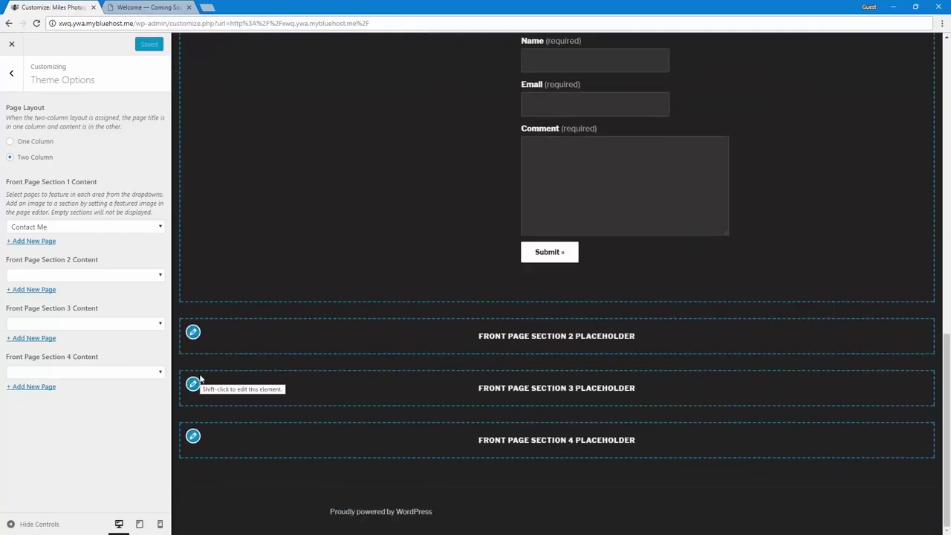
scroll(199, 379, "up", 5)
left_click(12, 44)
scroll(270, 282, "down", 10)
scroll(269, 282, "up", 10)
scroll(268, 282, "down", 4)
scroll(269, 283, "down", 3)
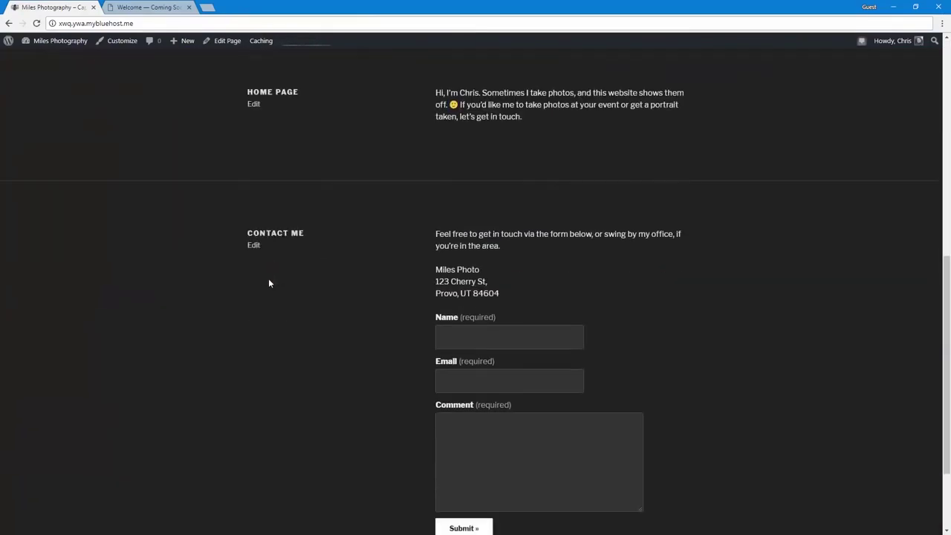
scroll(269, 271, "up", 1)
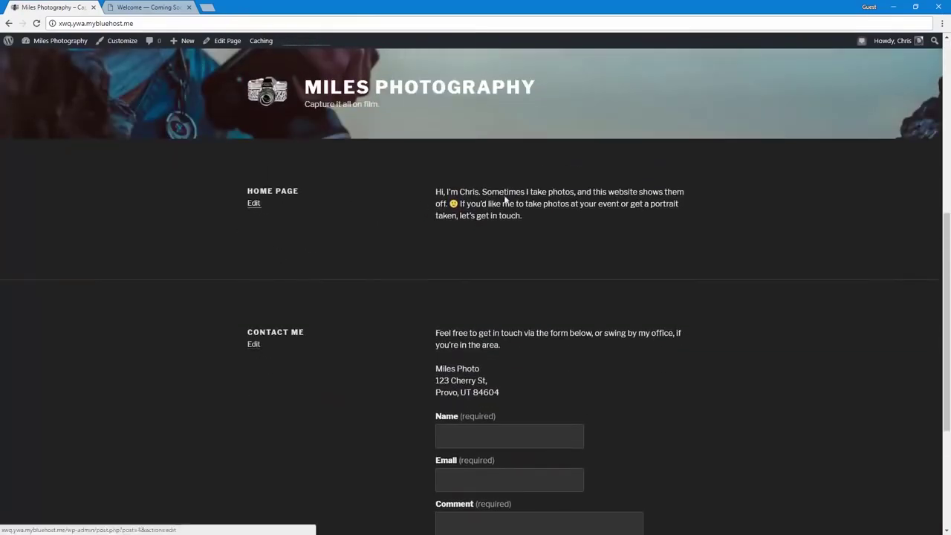
Step: Move the home page's opening greeting with the owner's first name from the body text into the title, update the page, and view it live
left_click(255, 204)
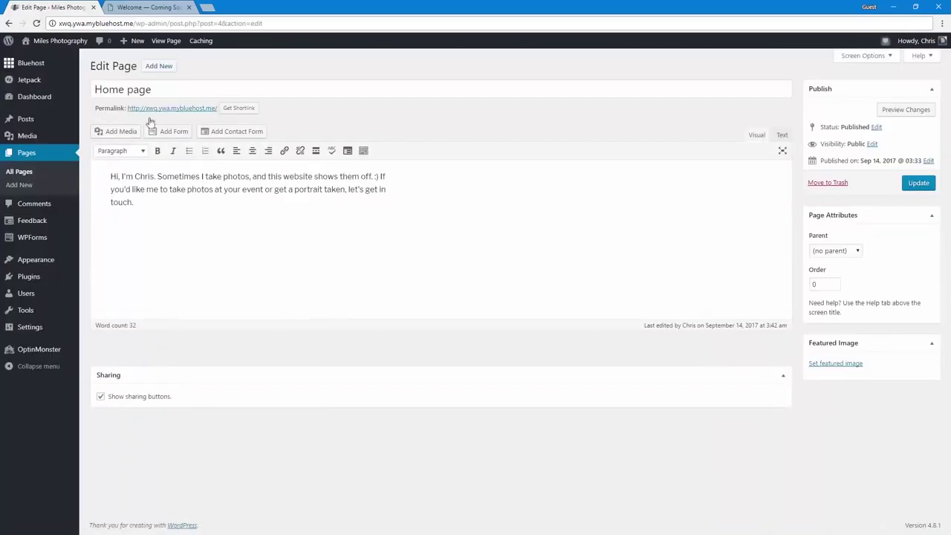
left_click(9, 23)
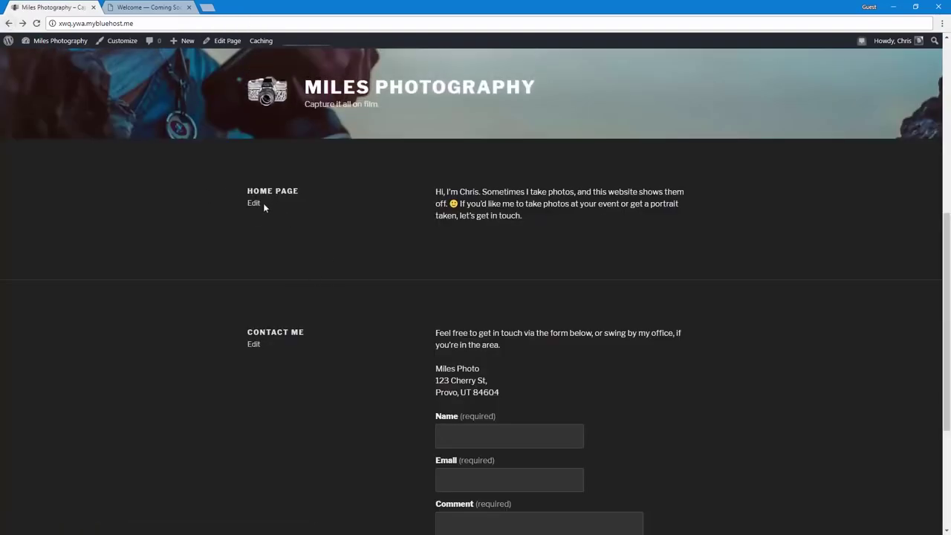
left_click(255, 205)
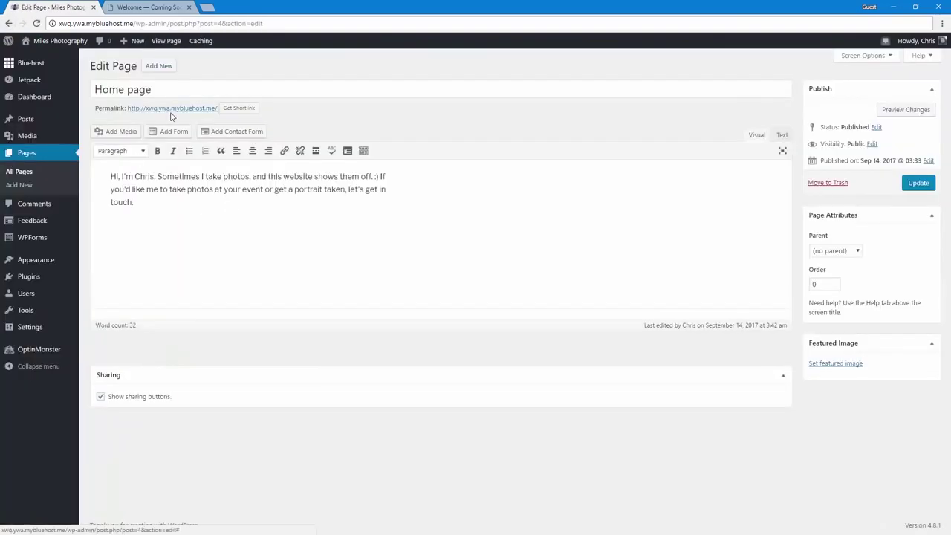
triple_click(171, 90)
type("Hi, I'm Chris")
left_click_drag(158, 176, 70, 165)
key("BackSpace")
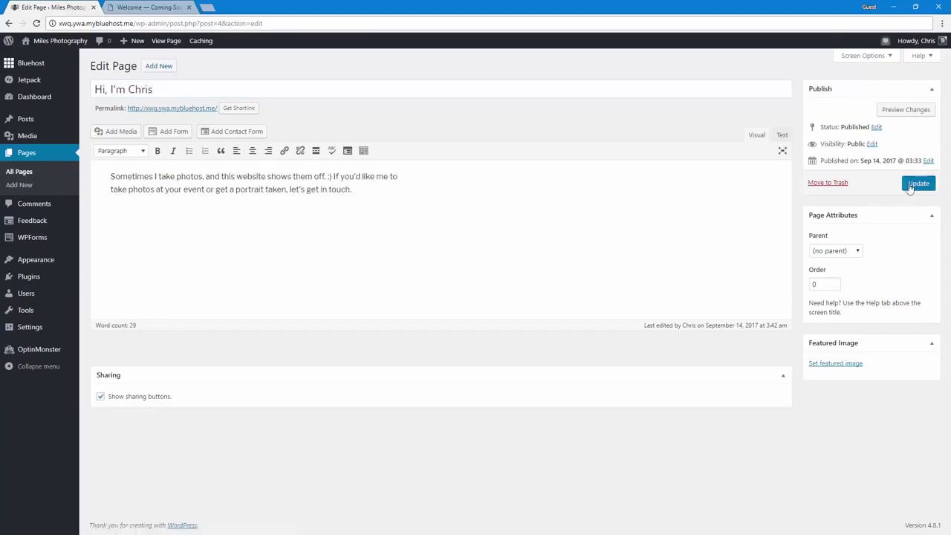
left_click(917, 184)
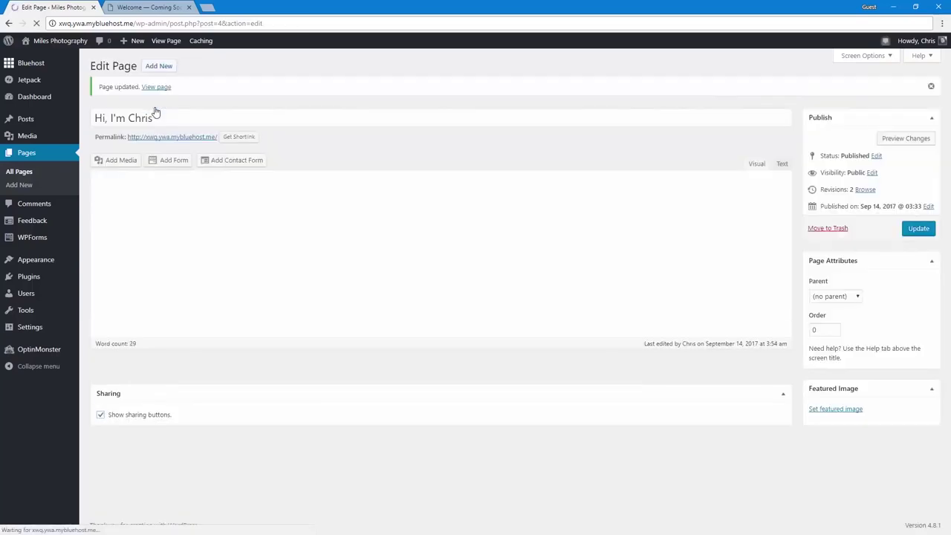
left_click(165, 138)
scroll(178, 253, "down", 4)
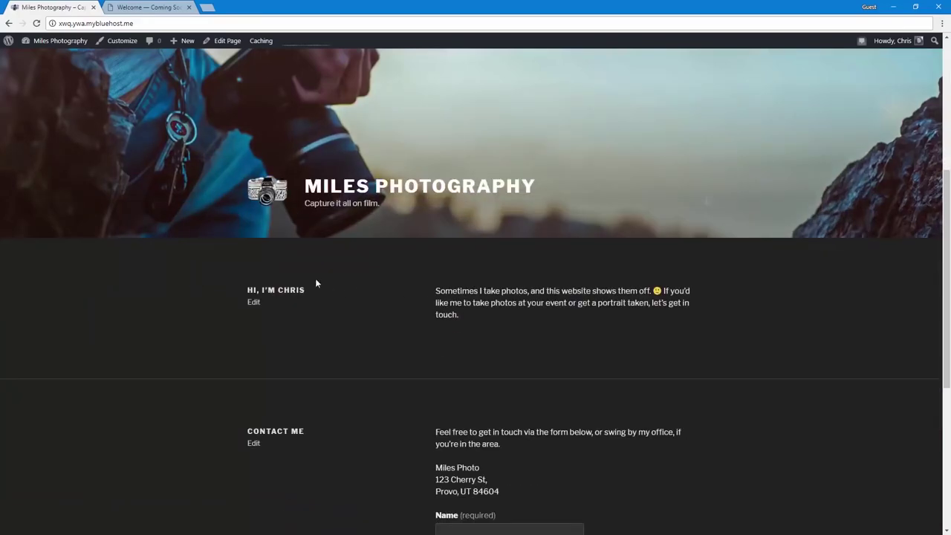
scroll(316, 283, "down", 3)
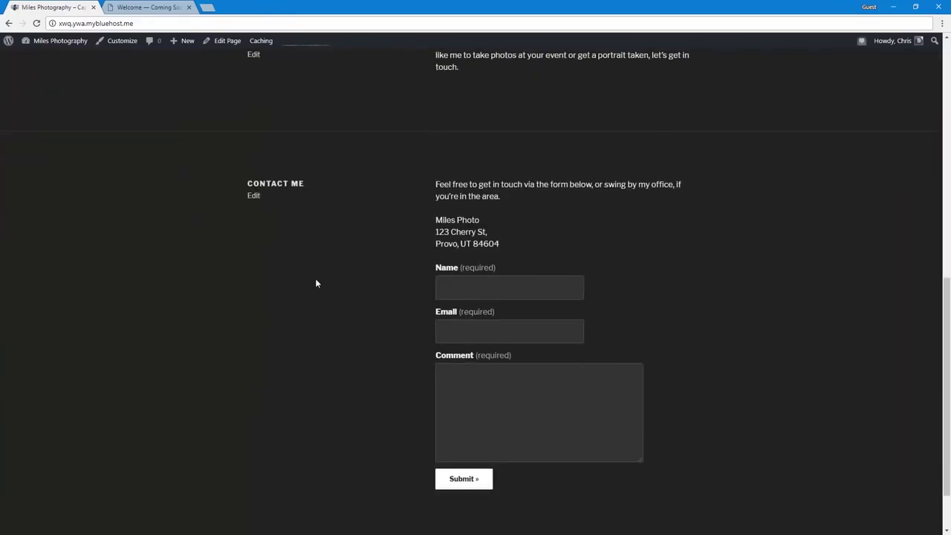
Step: Open the Contact Me page for editing, upload DCIM_0184.jpg from the Pictures folder as its featured image, and update the page
left_click(253, 197)
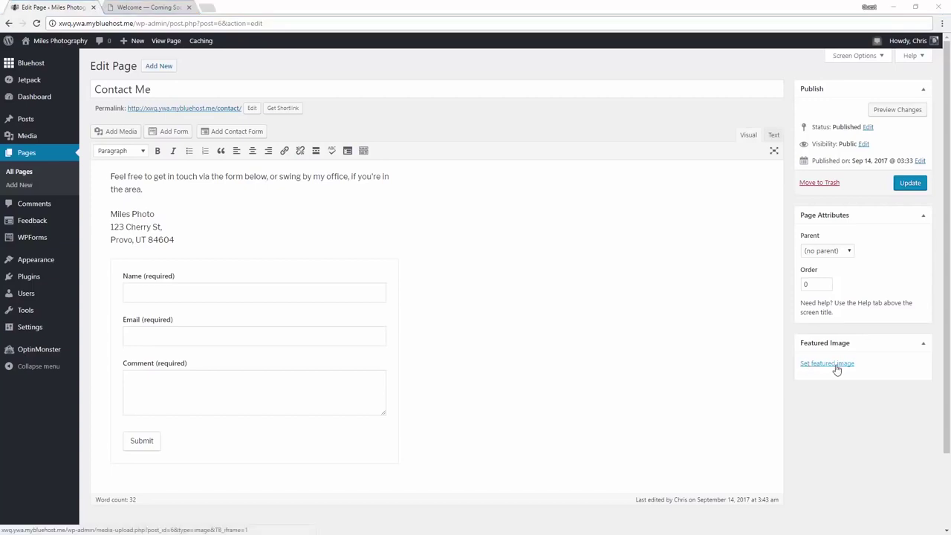
left_click(836, 365)
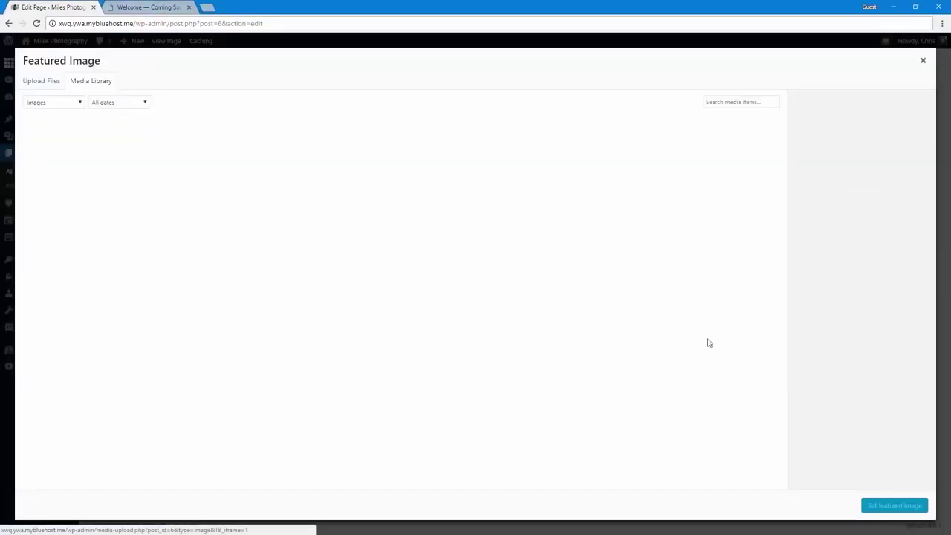
left_click(41, 82)
left_click(474, 269)
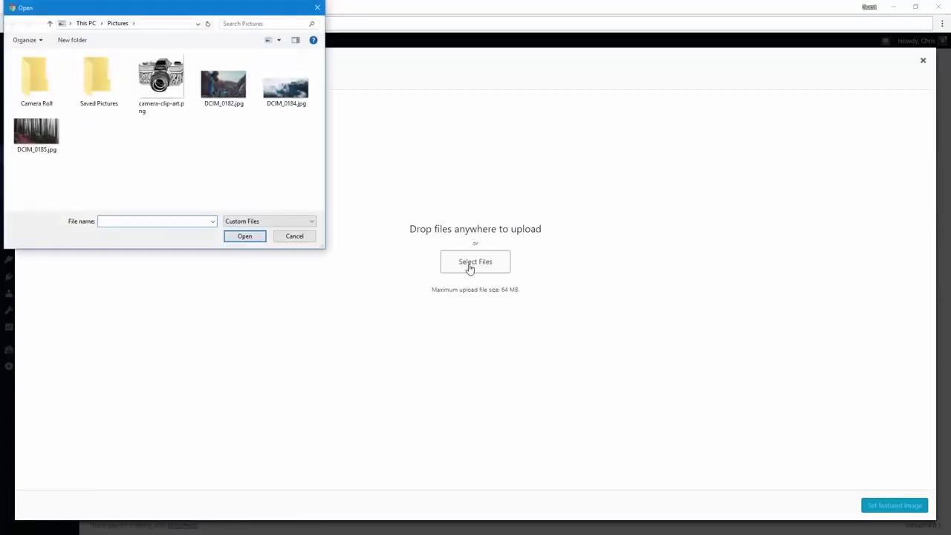
double_click(282, 92)
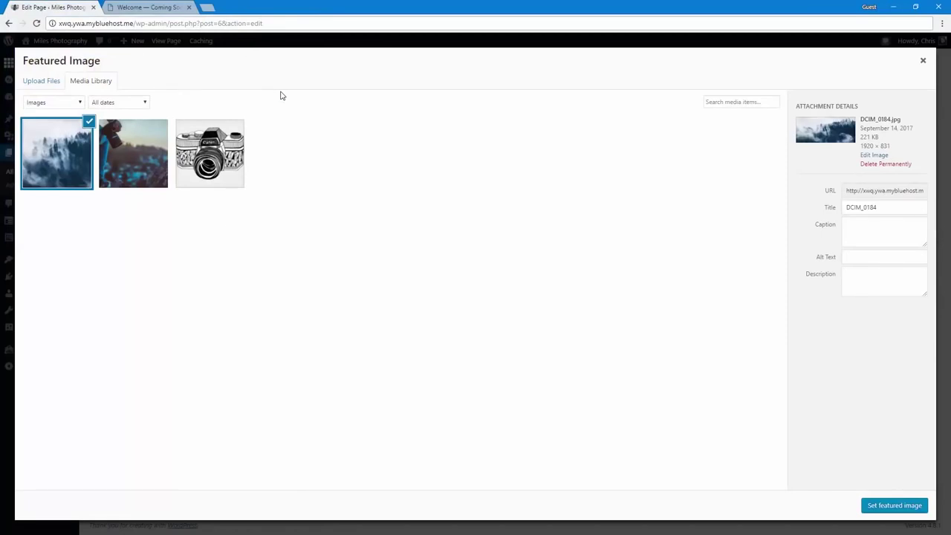
left_click(876, 509)
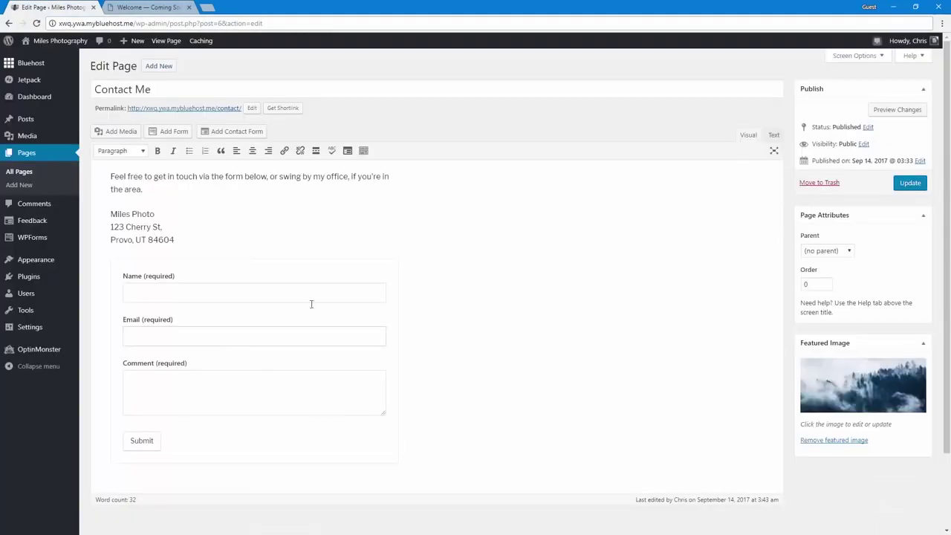
left_click(907, 182)
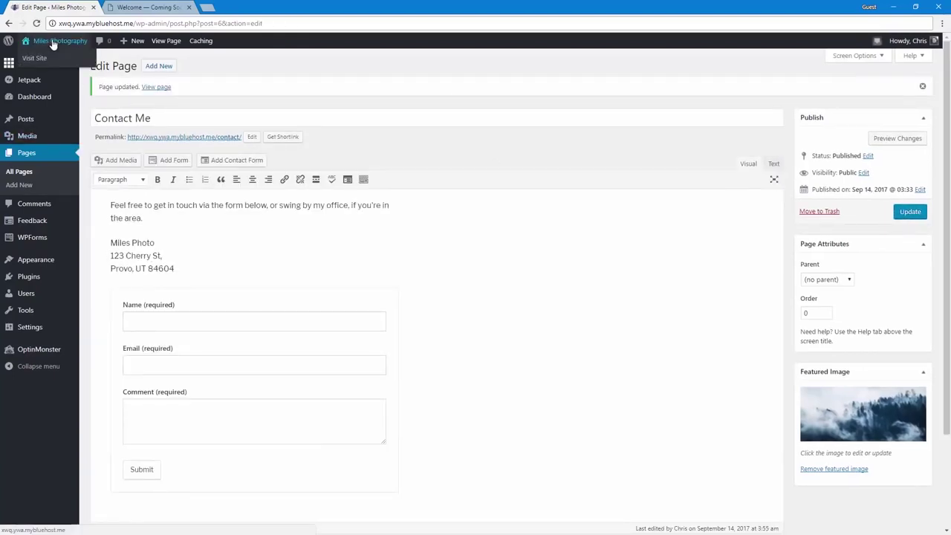
Step: Visit the live front page and examine how the header, introduction, featured image and contact section scroll together
left_click(52, 42)
scroll(136, 308, "down", 5)
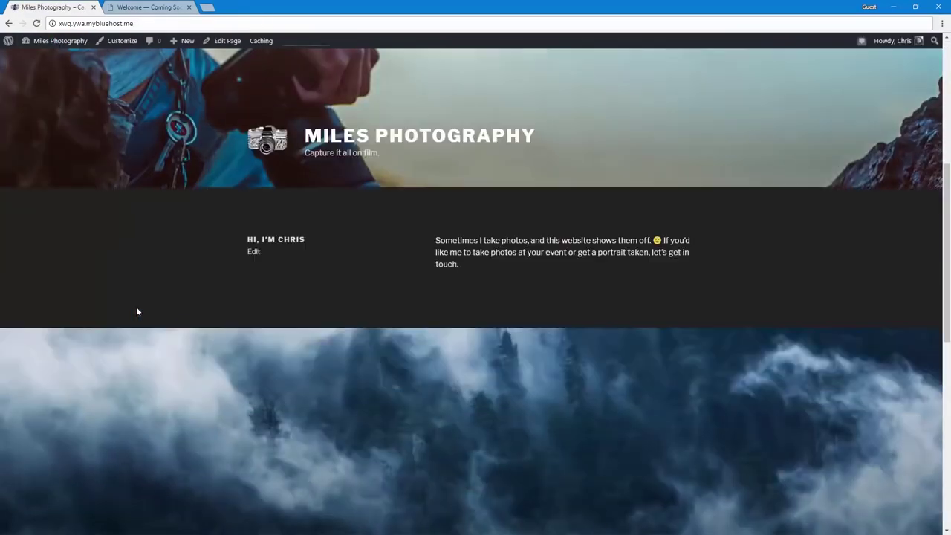
scroll(136, 306, "down", 4)
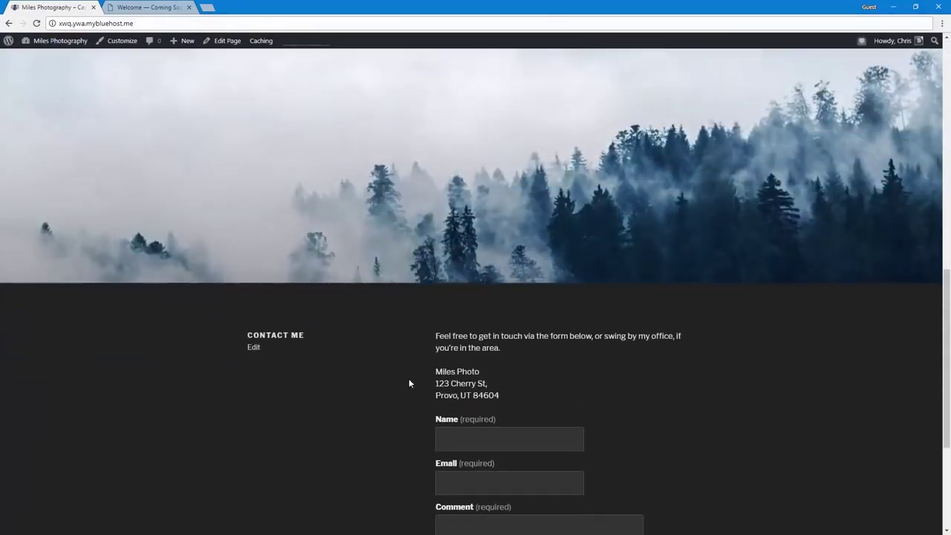
scroll(402, 380, "down", 3)
scroll(402, 380, "up", 15)
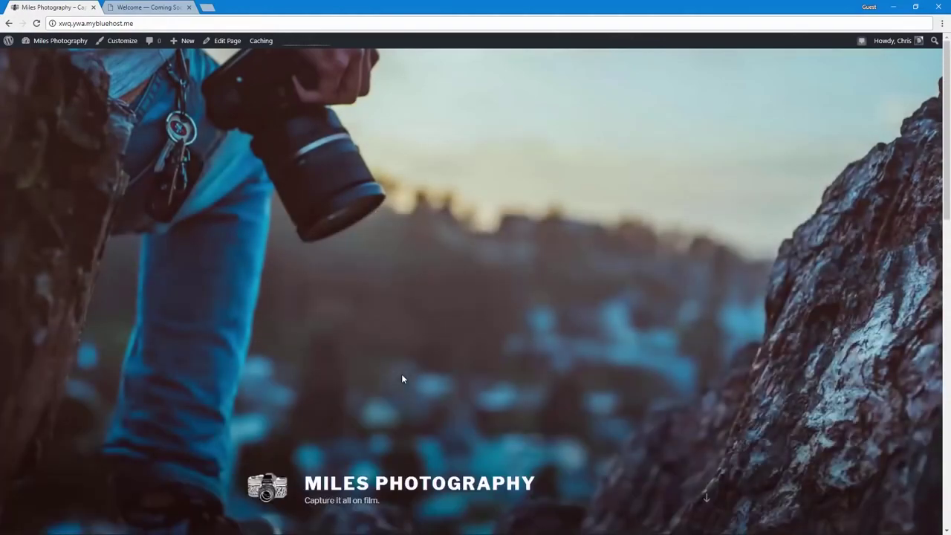
scroll(402, 378, "down", 15)
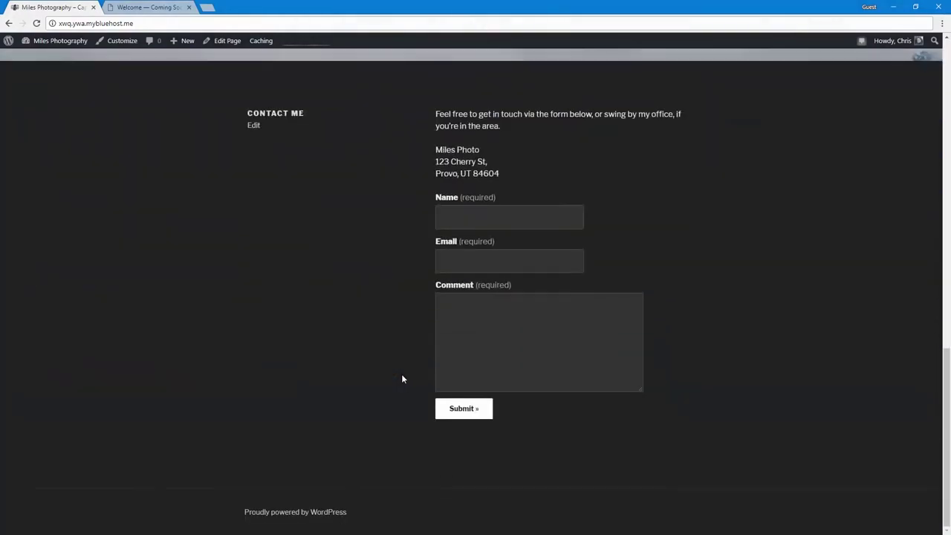
scroll(402, 378, "up", 15)
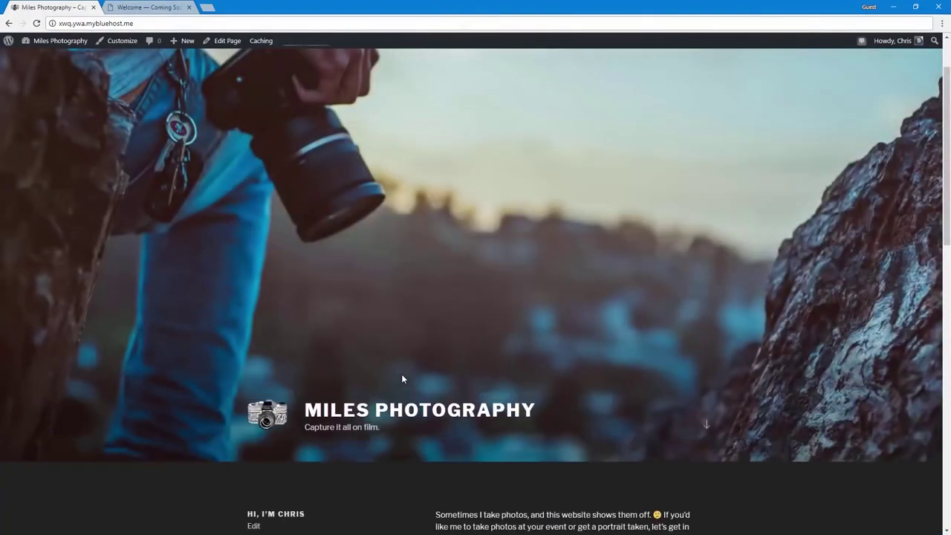
scroll(401, 378, "down", 10)
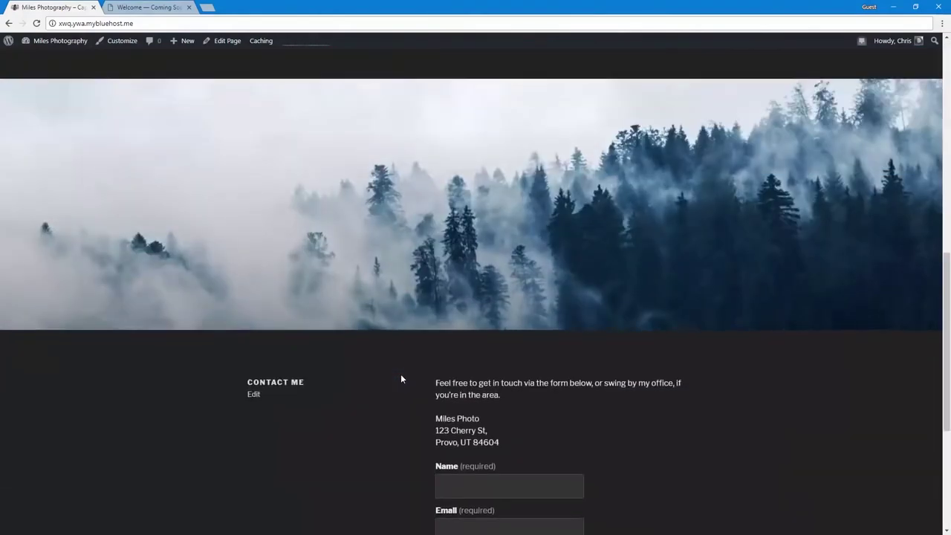
scroll(401, 379, "down", 5)
scroll(401, 379, "up", 5)
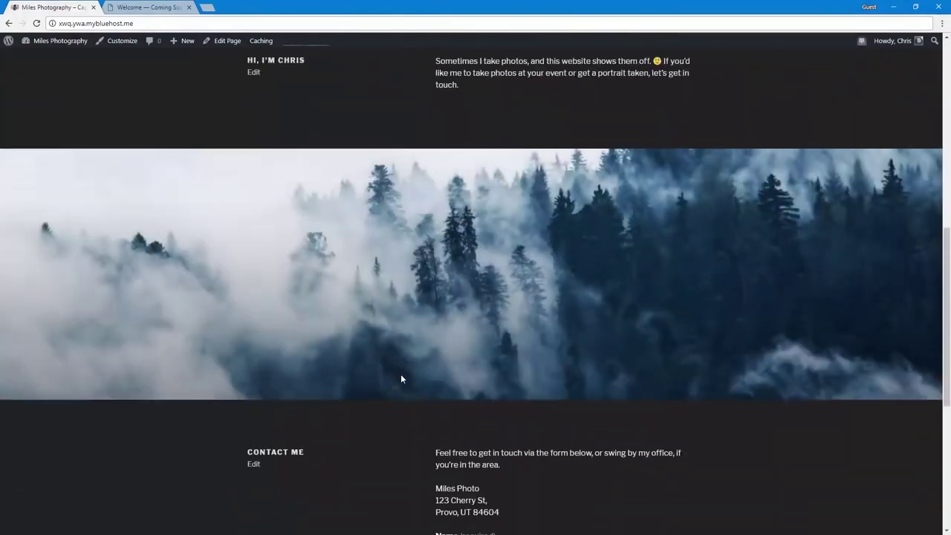
scroll(401, 378, "down", 5)
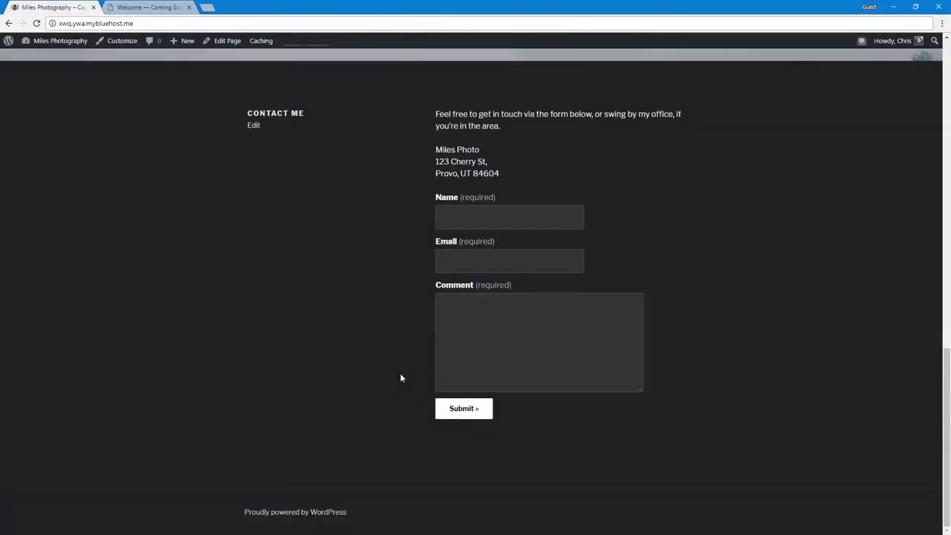
Step: Create a navigation menu named Main Menu in the site customizer and assign it to the Top Menu location
left_click(109, 46)
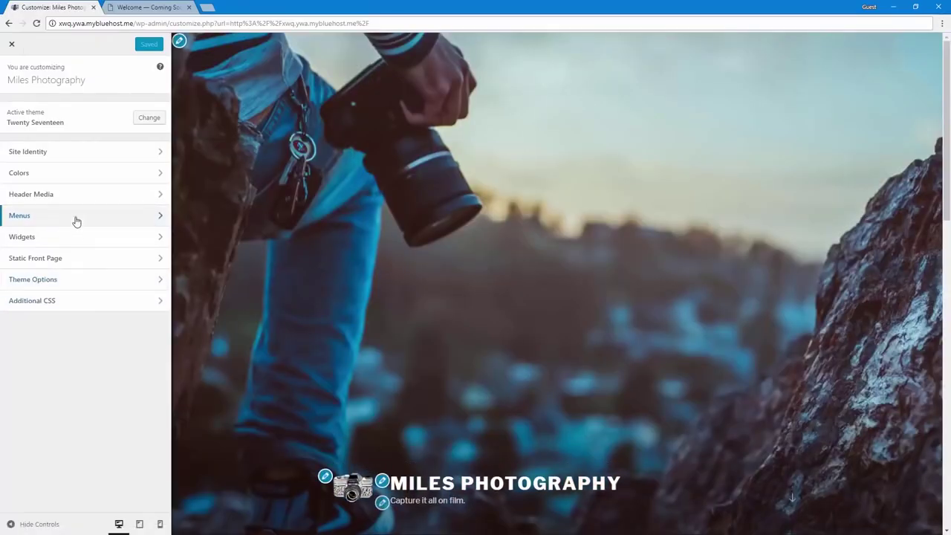
left_click(75, 220)
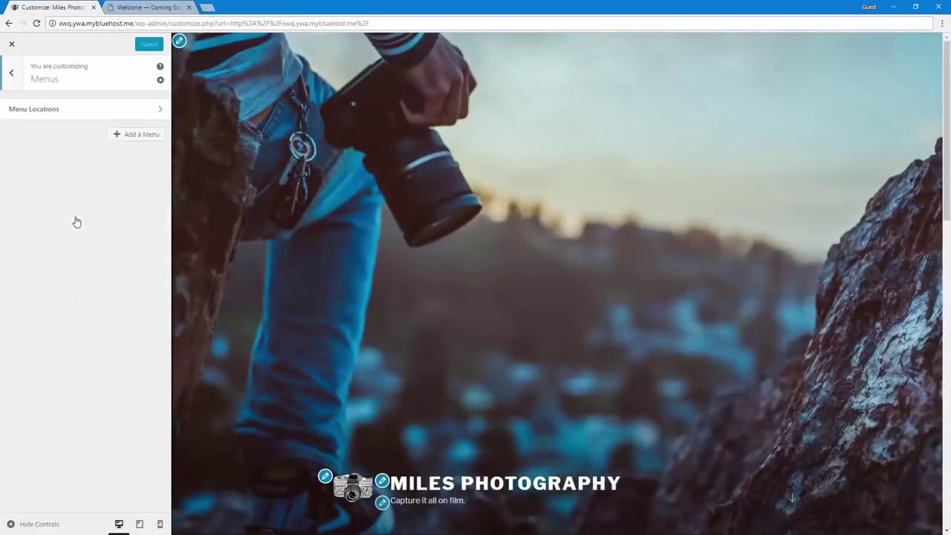
left_click(122, 139)
scroll(268, 428, "down", 5)
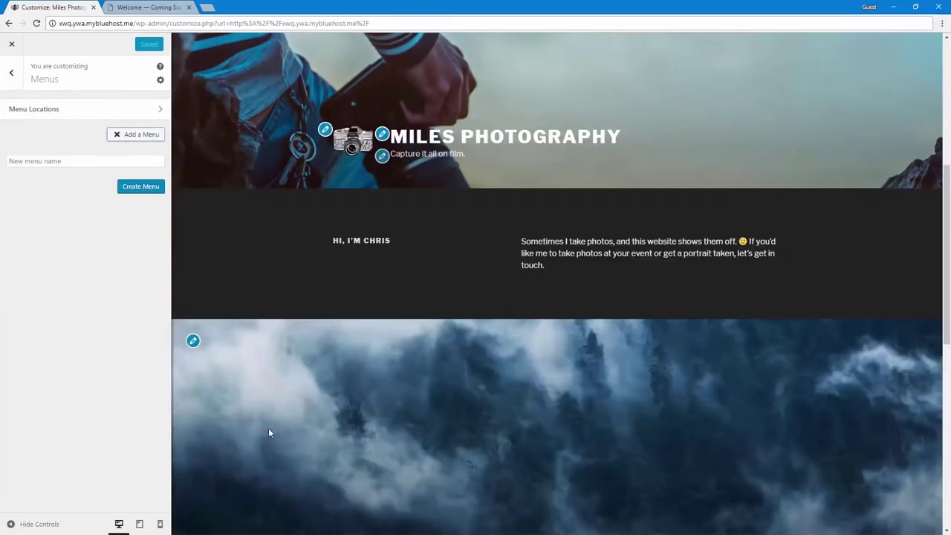
scroll(268, 428, "up", 1)
left_click(61, 163)
type("Main Menu")
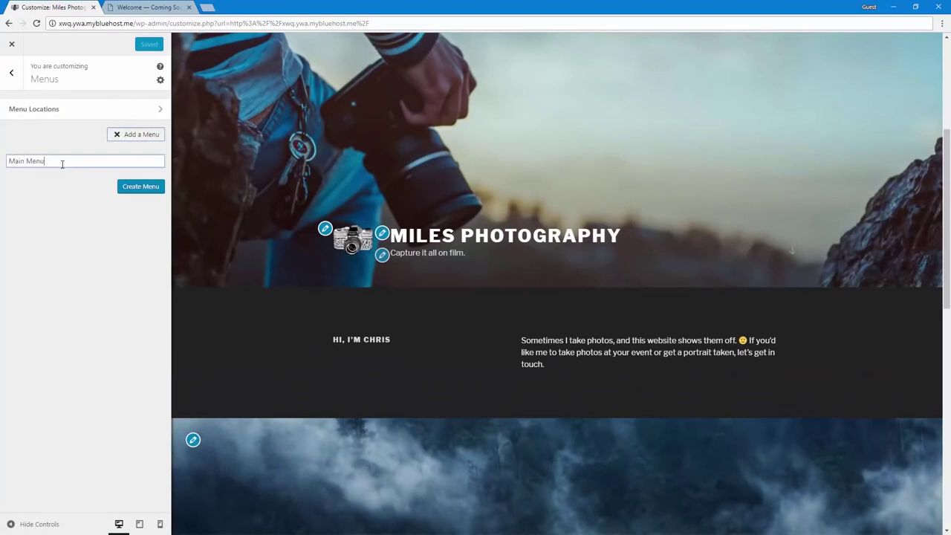
left_click(124, 185)
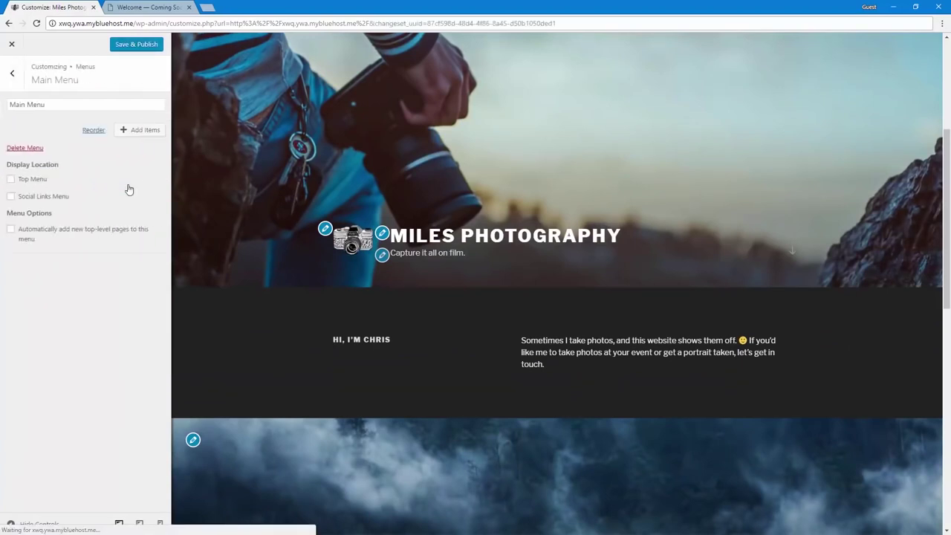
left_click(39, 181)
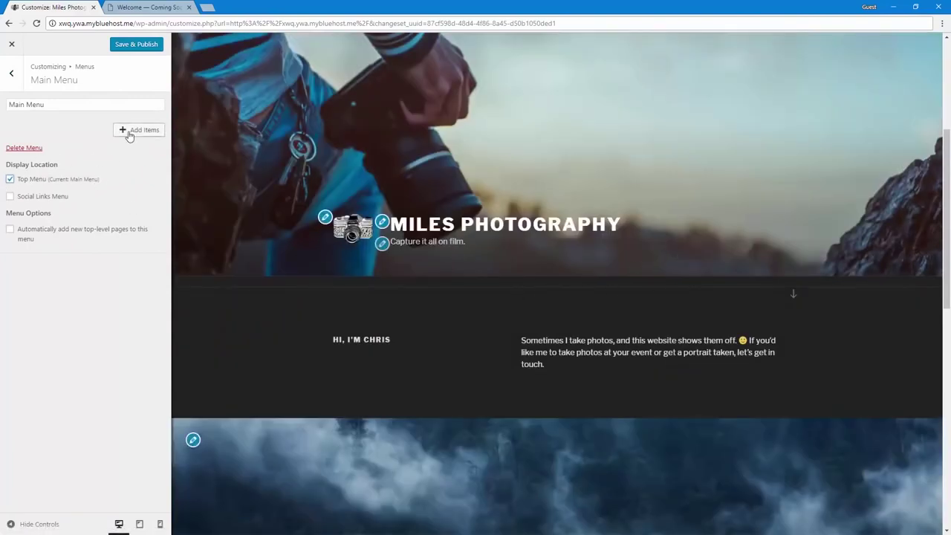
Step: Add the Home link and the Blog page to Main Menu, and publish the changes
left_click(130, 134)
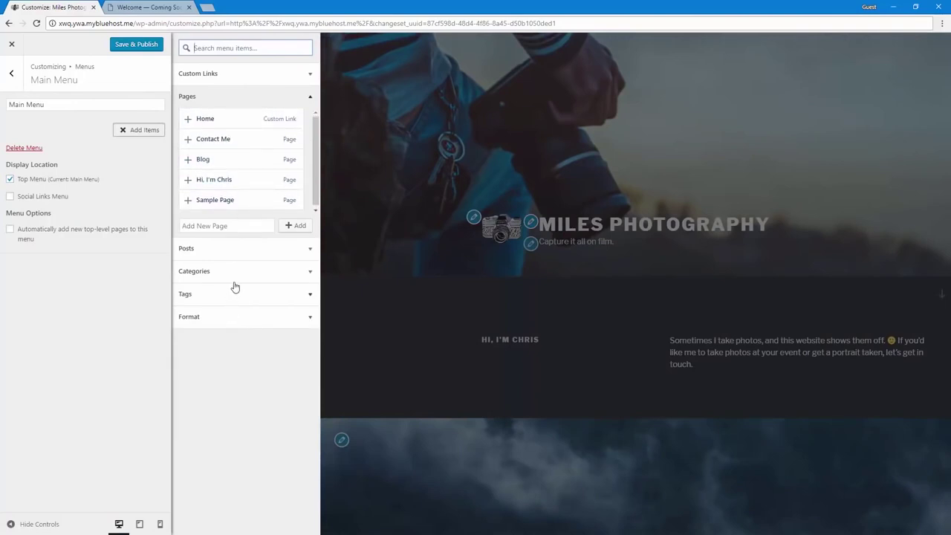
left_click(240, 249)
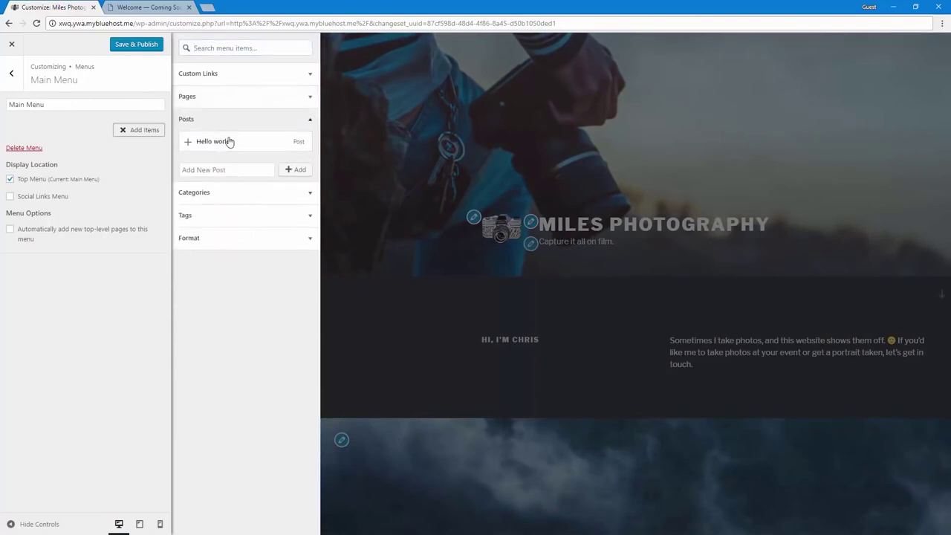
left_click(221, 96)
left_click(230, 75)
left_click(210, 158)
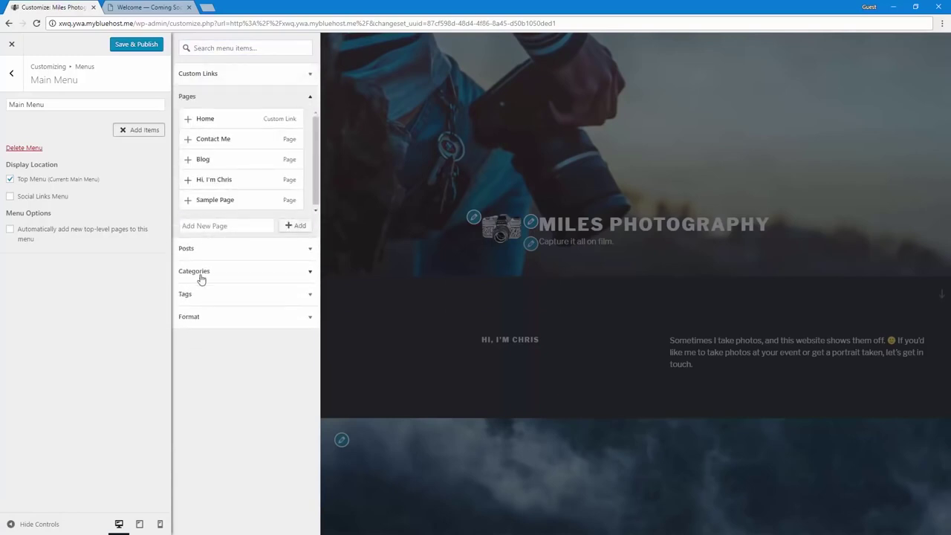
left_click(188, 121)
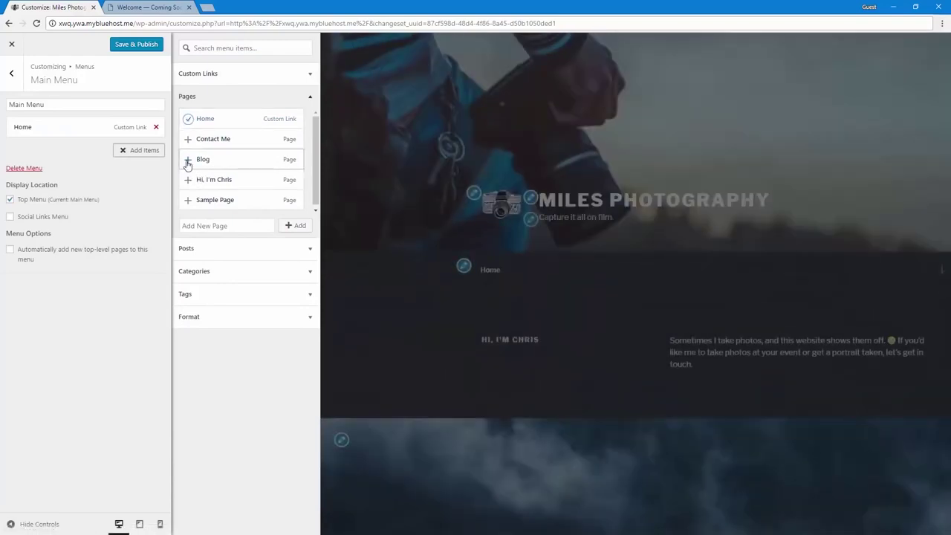
left_click(187, 159)
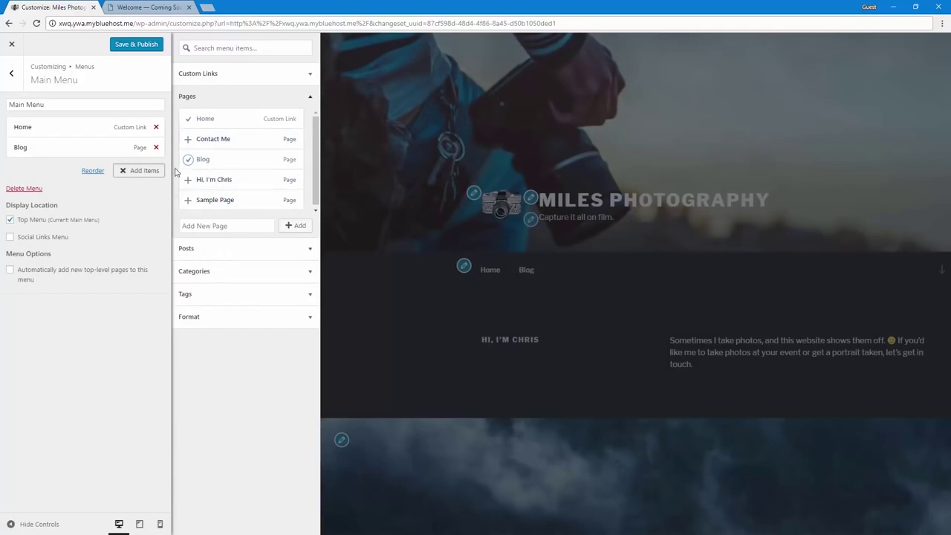
left_click(135, 45)
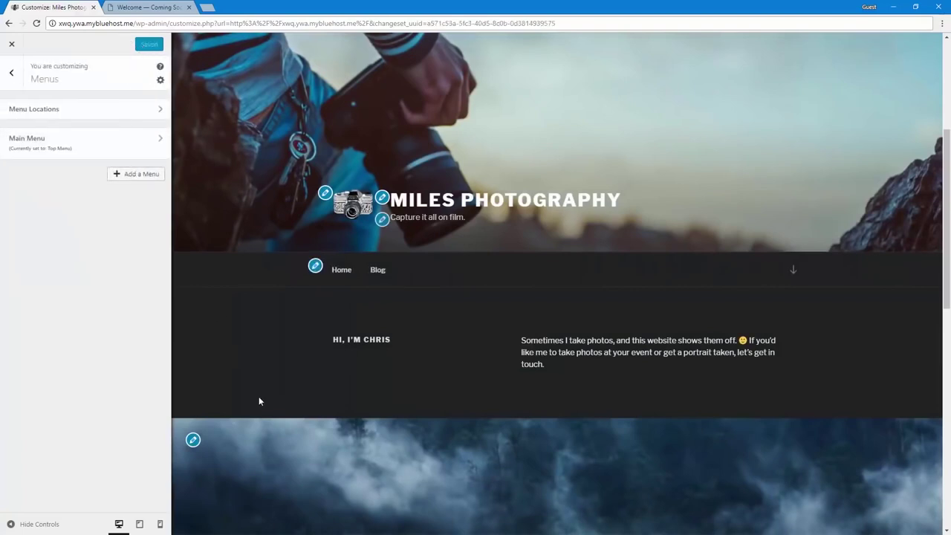
Step: Create a second menu named Social Media and assign it to the Social Links Menu location
left_click(138, 176)
left_click(80, 197)
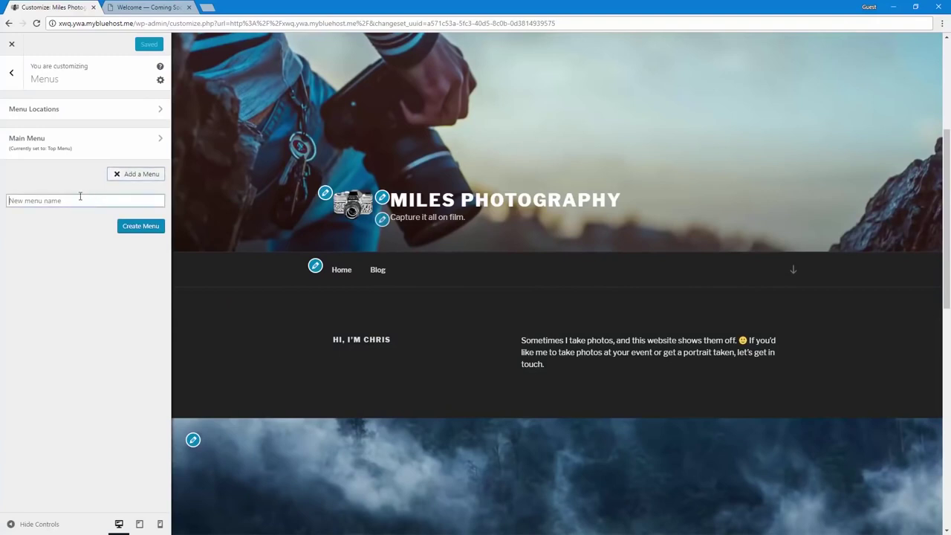
type("Social Media")
left_click(141, 227)
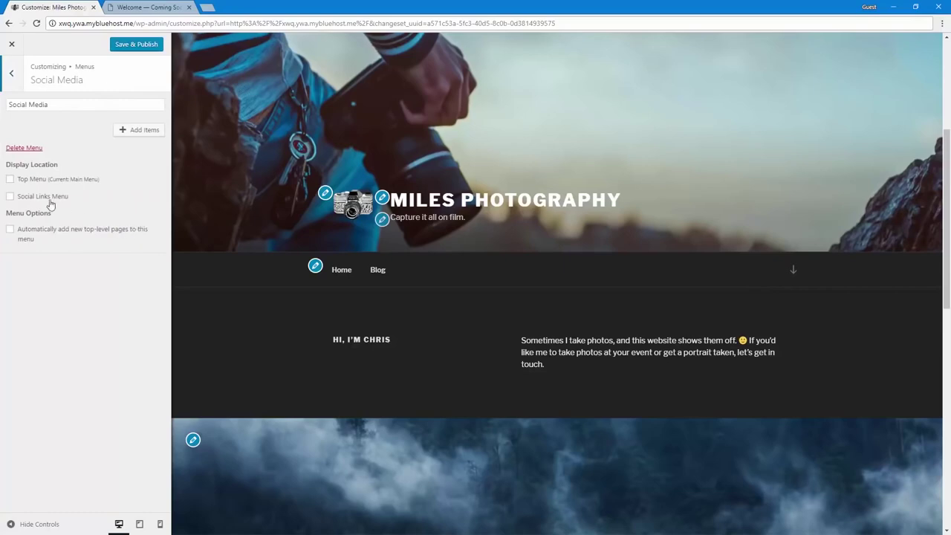
left_click(42, 197)
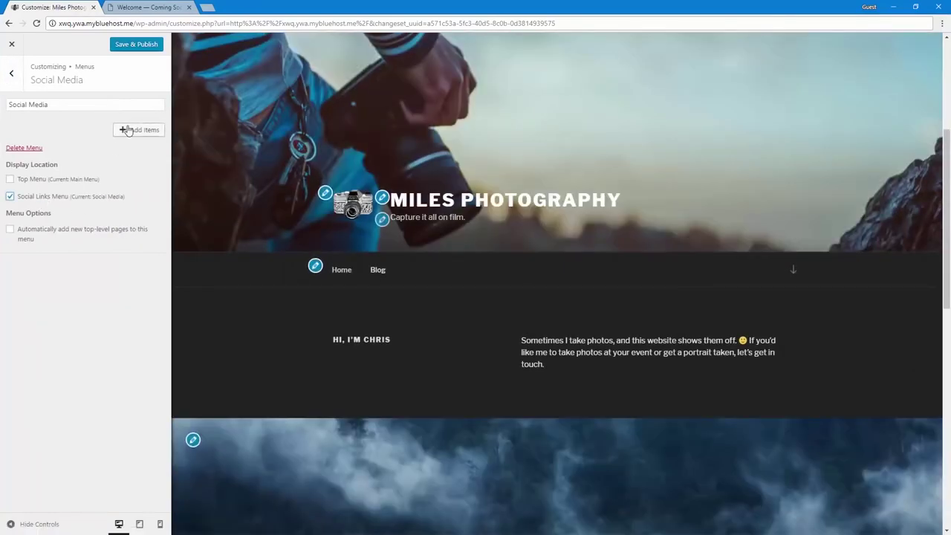
Step: Add a custom link with the Twitter profile URL and the link text Twitter to the Social Media menu
left_click(128, 131)
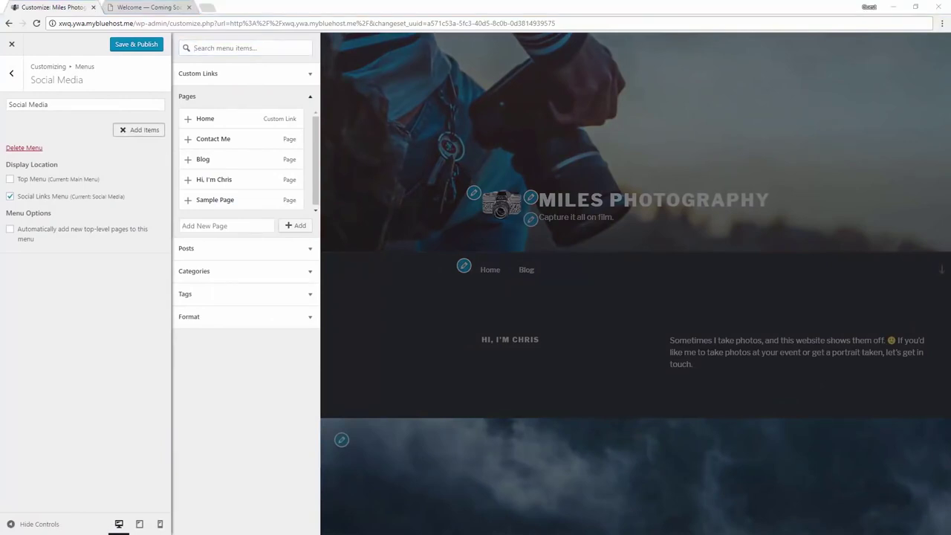
left_click(233, 77)
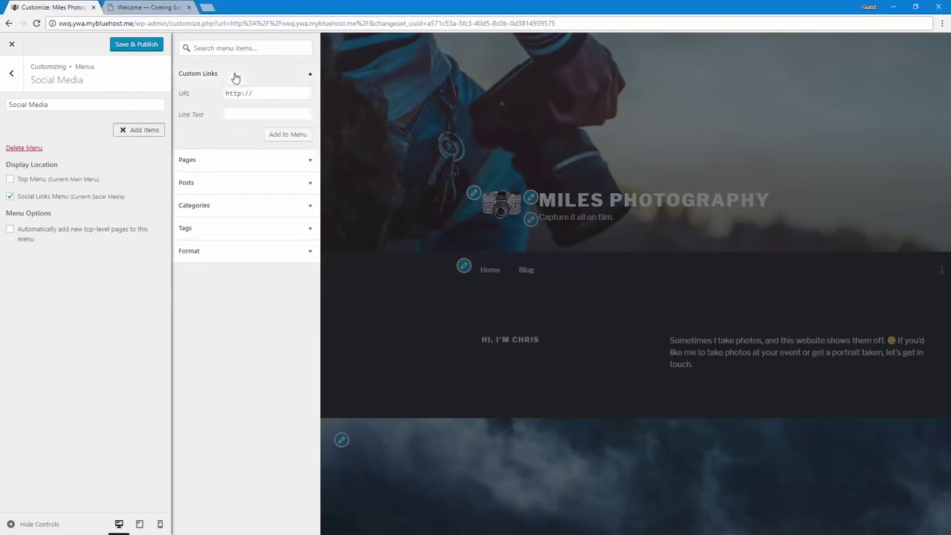
left_click(263, 94)
key("ctrl+a")
key("ctrl+v")
left_click(263, 113)
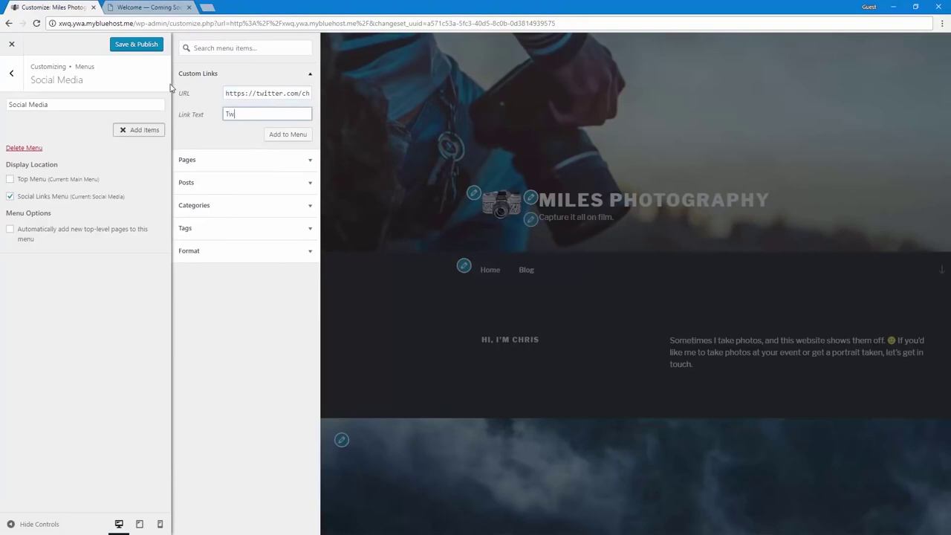
type("Twitter")
left_click(293, 134)
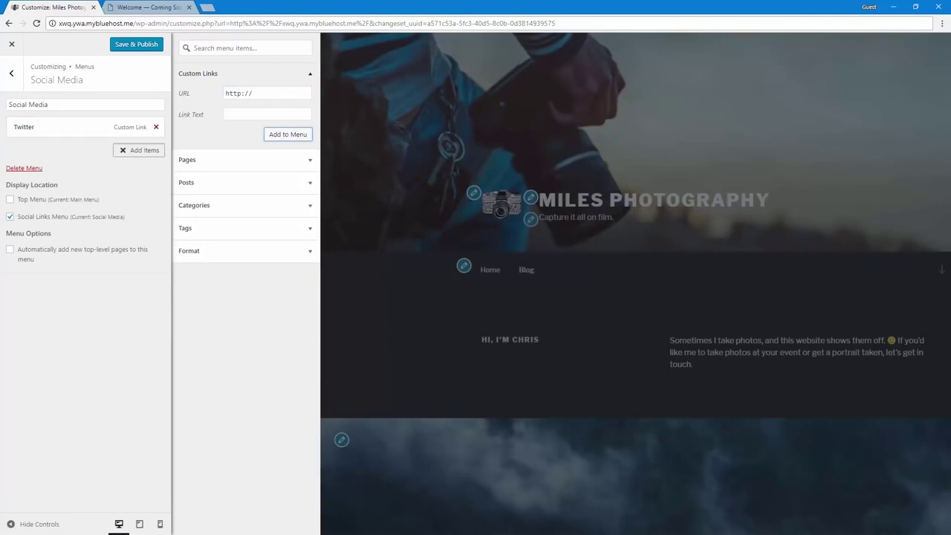
Step: Add a custom link with the LinkedIn profile URL and the text LinkedIn to the Social Media menu, and publish
triple_click(265, 95)
key("ctrl+v")
left_click(253, 112)
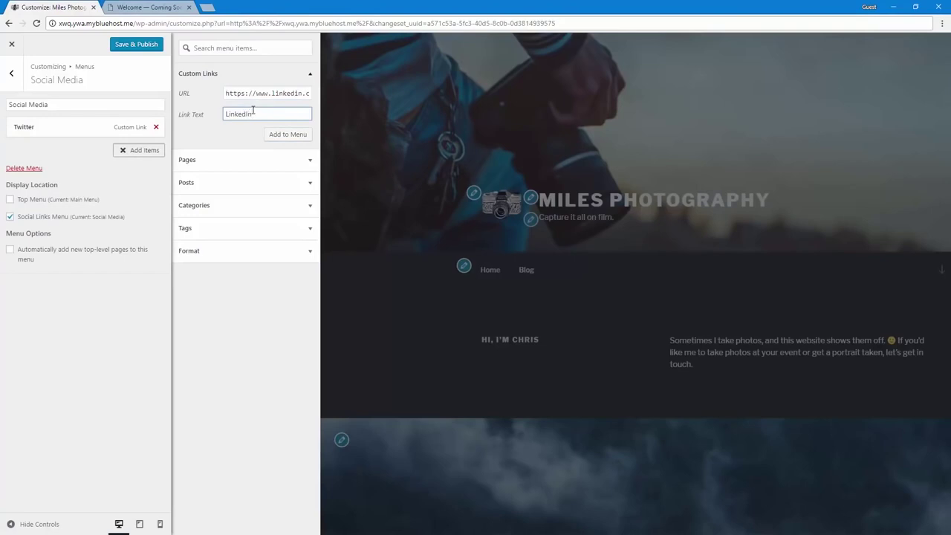
type("LinkedIn")
left_click(286, 134)
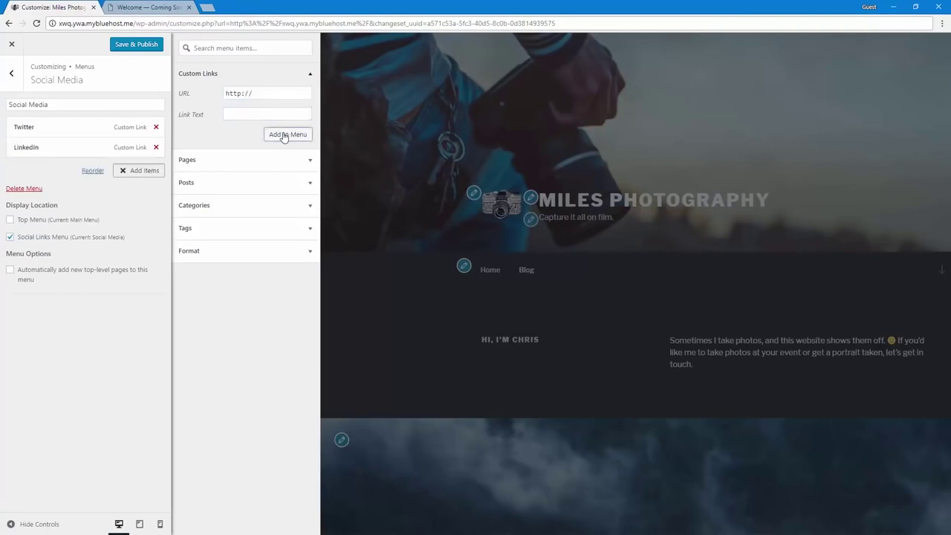
left_click(206, 97)
left_click(145, 47)
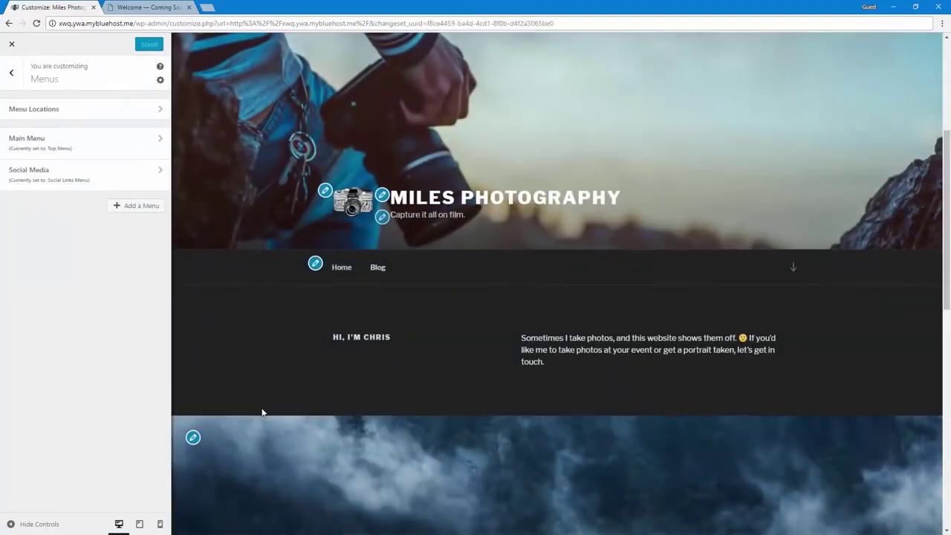
Step: Edit the social links menu from the previewed footer, add a custom link to the Facebook URL with the text Facebook, and publish
scroll(263, 412, "down", 10)
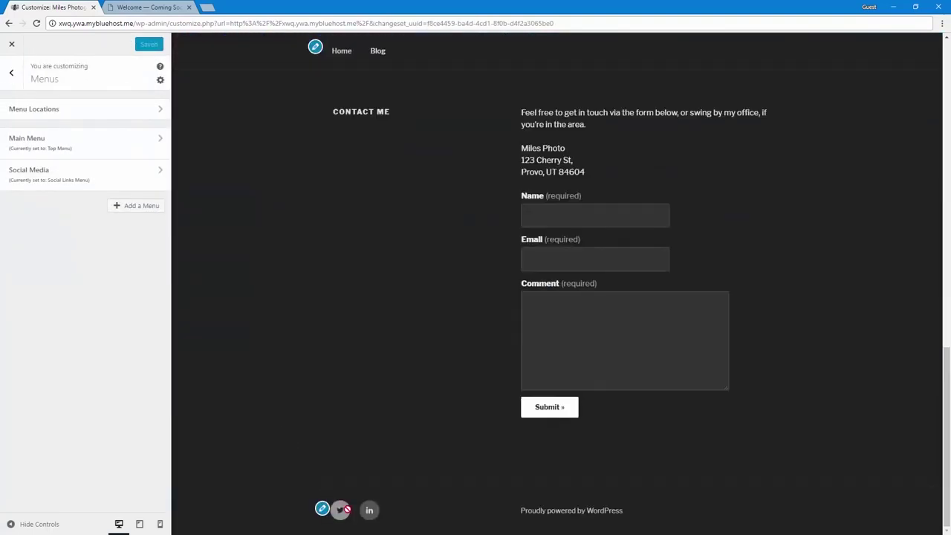
left_click(321, 510)
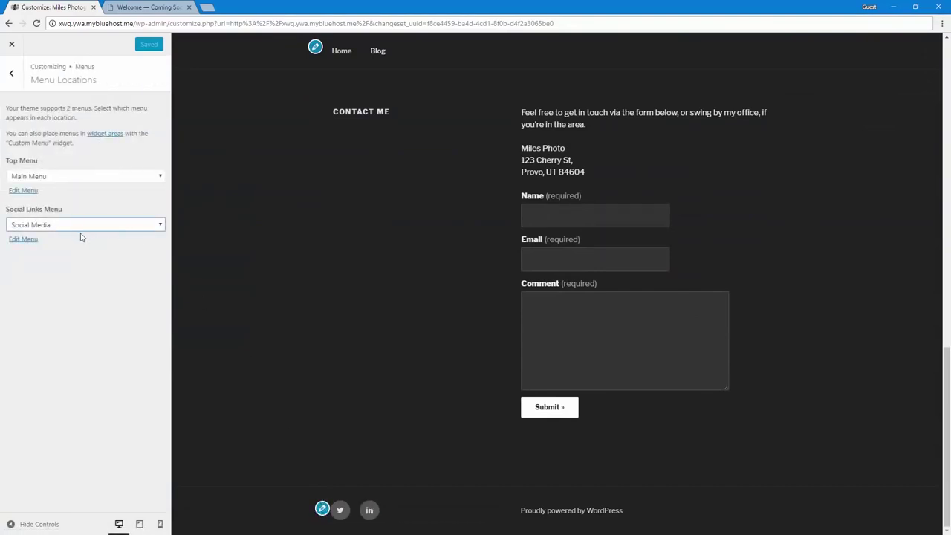
left_click(23, 239)
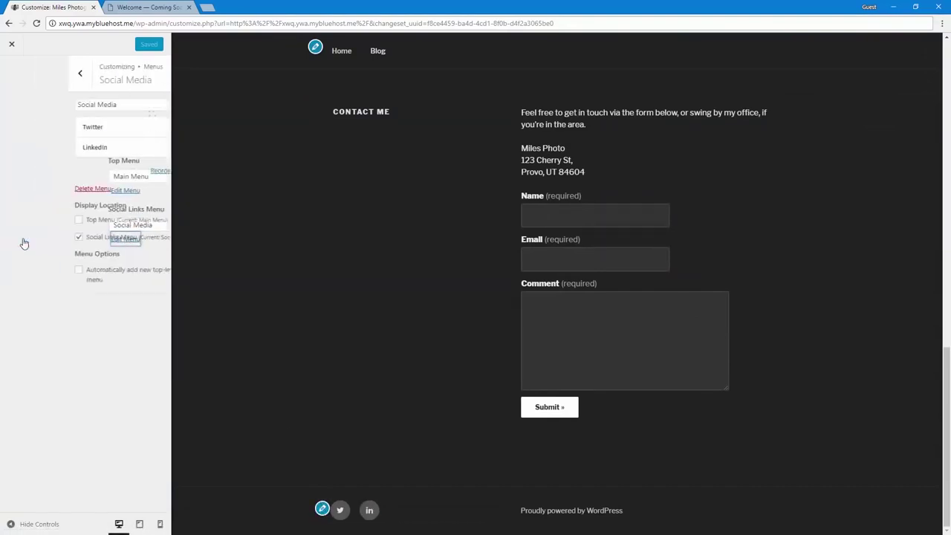
left_click(132, 170)
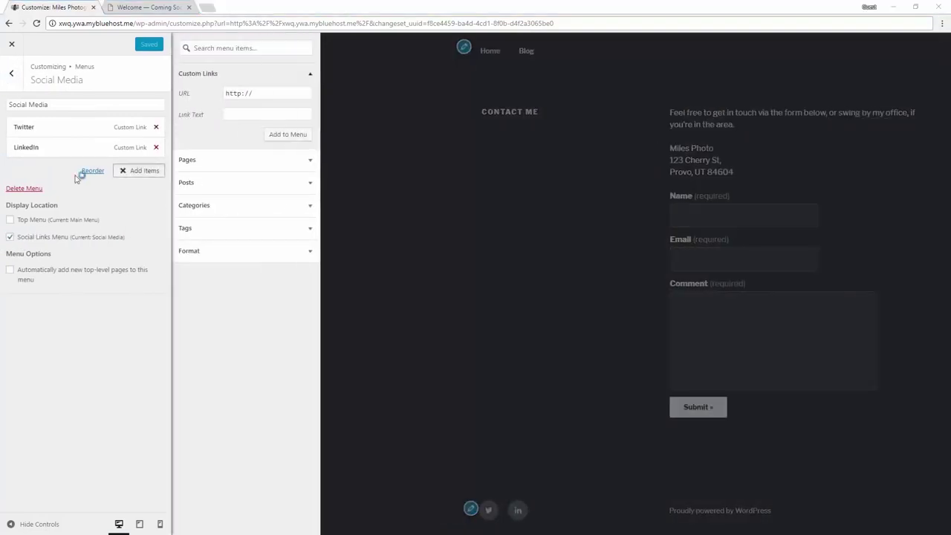
left_click(255, 92)
key("ctrl+v")
left_click(252, 113)
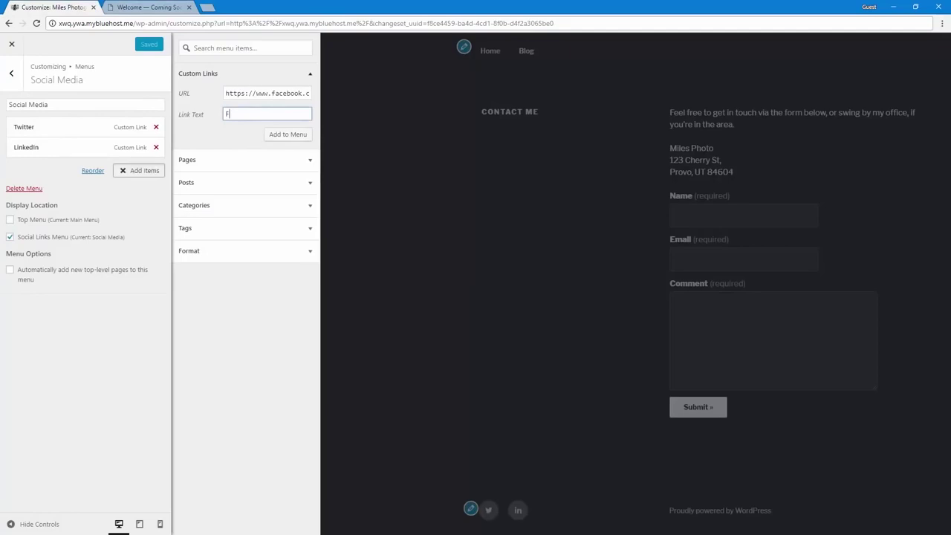
type("Facebook")
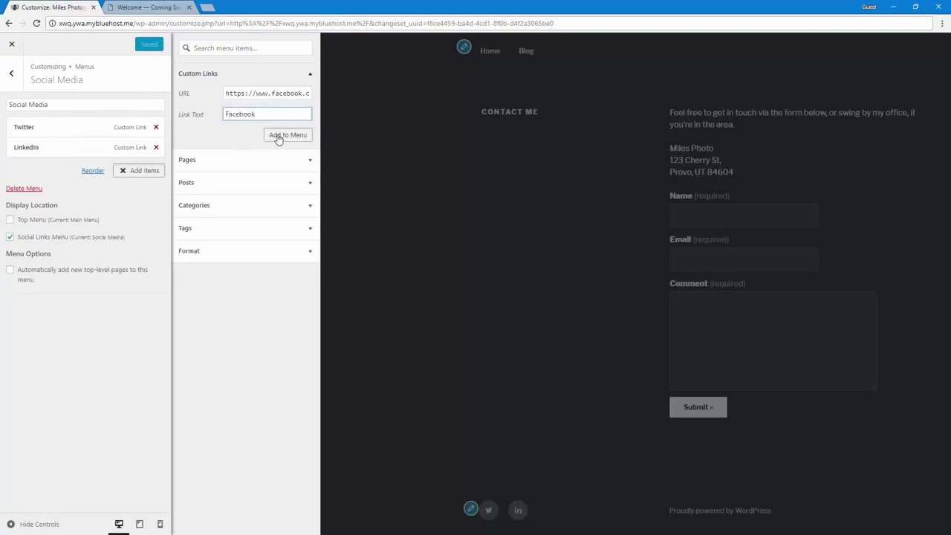
left_click(276, 135)
left_click(141, 44)
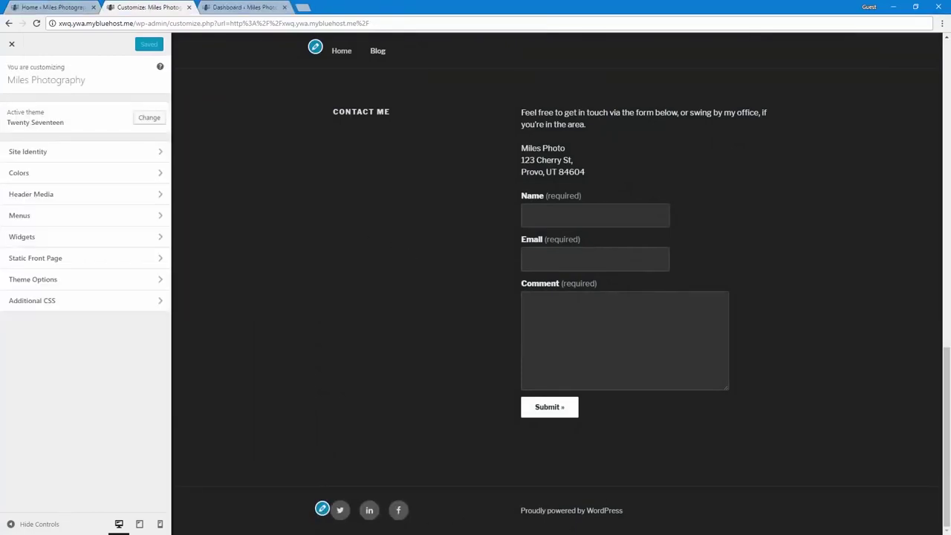
Step: Preview the front page at tablet size from the header down to the footer
scroll(450, 514, "up", 15)
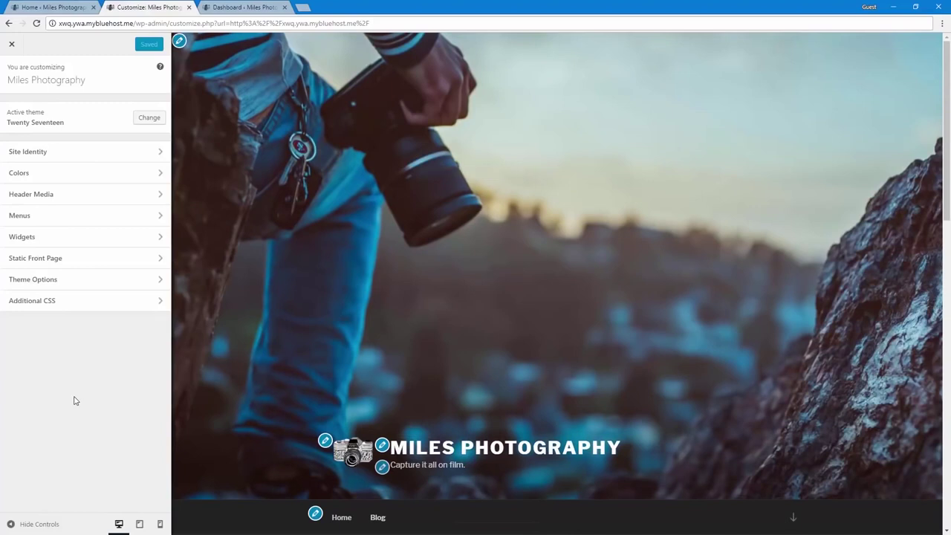
left_click(140, 524)
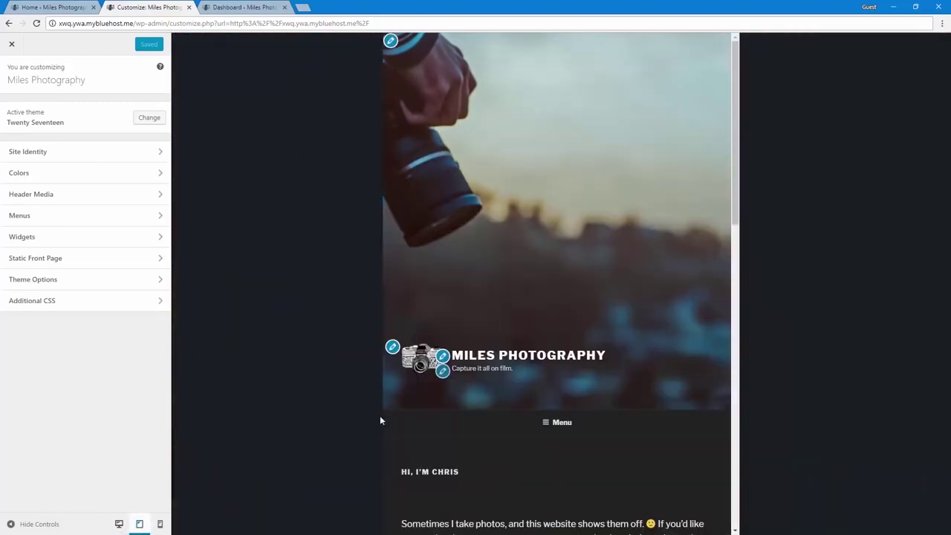
scroll(414, 434, "down", 6)
scroll(557, 297, "down", 4)
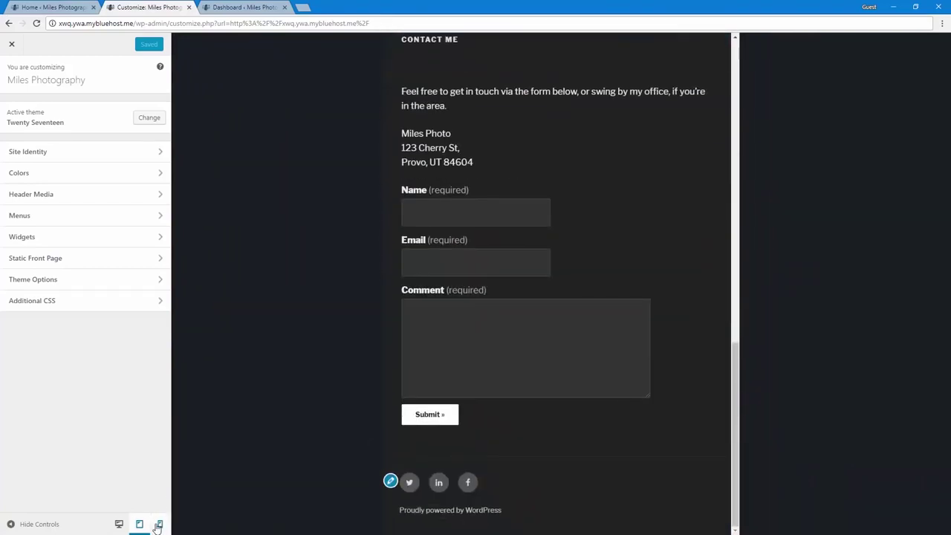
Step: Preview the front page at mobile size, checking the collapsed menu, featured image and contact section
left_click(160, 524)
scroll(610, 313, "up", 10)
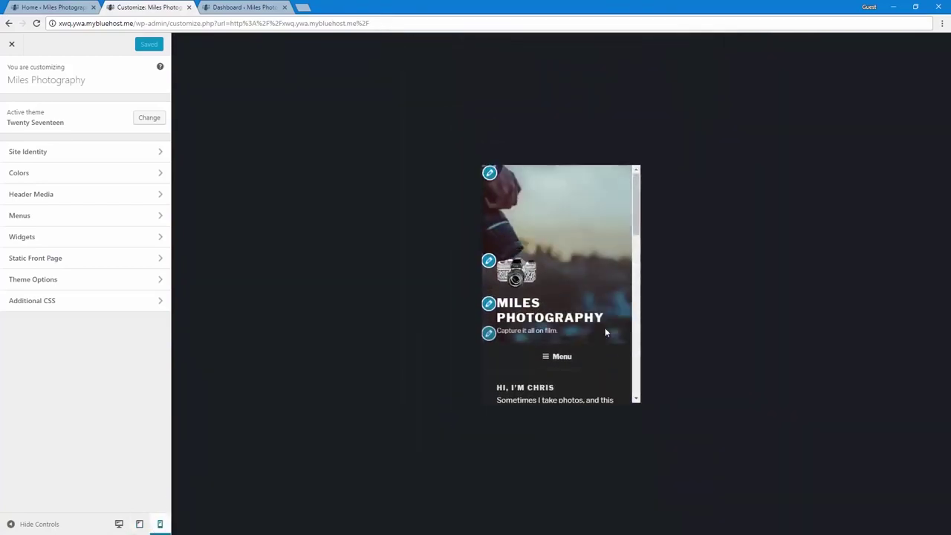
left_click(560, 358)
scroll(557, 357, "down", 3)
scroll(550, 260, "up", 1)
left_click(550, 260)
left_click(550, 260)
left_click(549, 260)
scroll(558, 345, "down", 5)
scroll(560, 354, "up", 3)
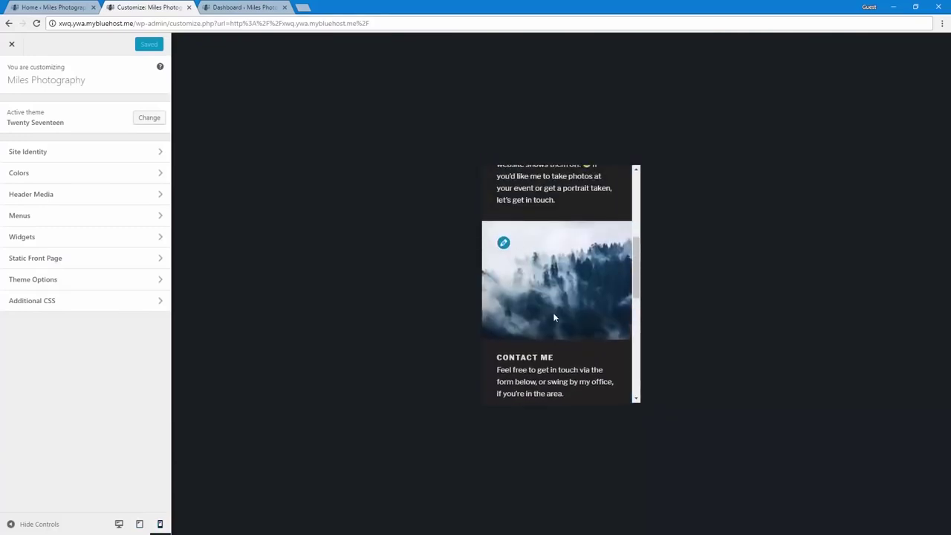
scroll(557, 365, "down", 6)
scroll(557, 365, "up", 10)
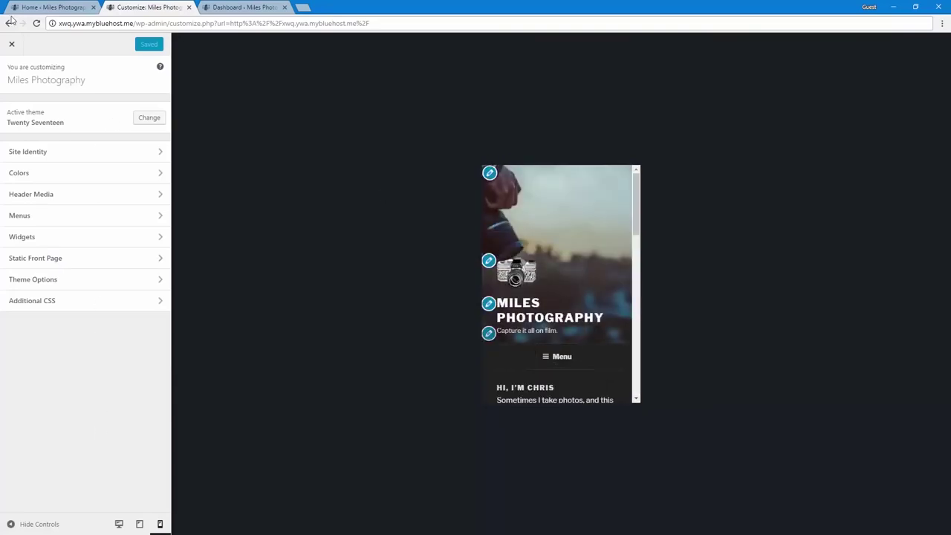
Step: Close the customizer, go to the WordPress dashboard, and open the Bluehost home page
left_click(11, 44)
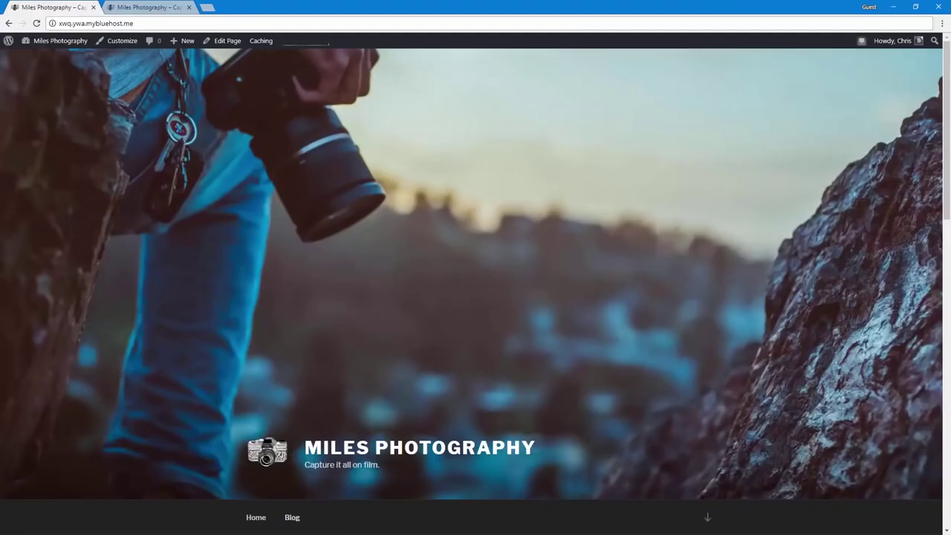
left_click(21, 44)
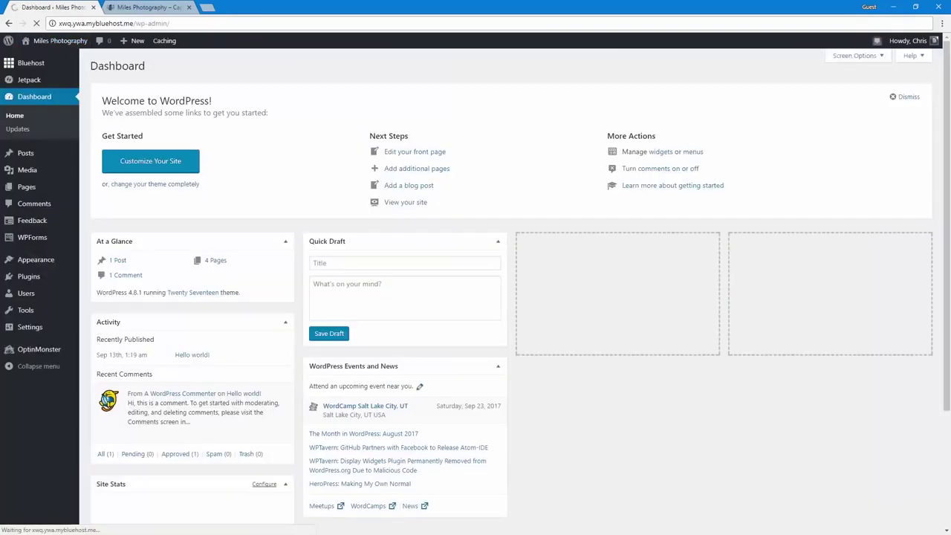
left_click(47, 67)
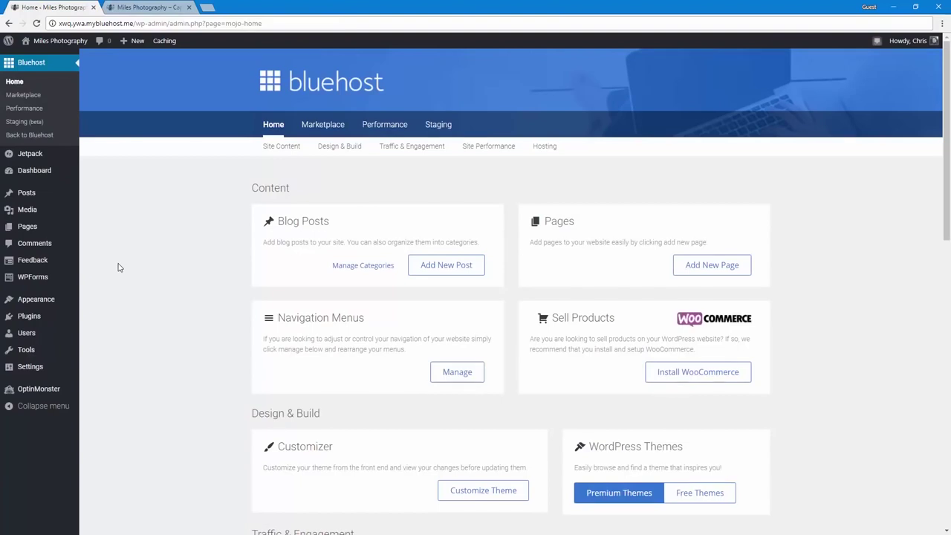
Step: Look through the Bluehost home page's content, design, traffic, performance and hosting options
scroll(141, 260, "down", 2)
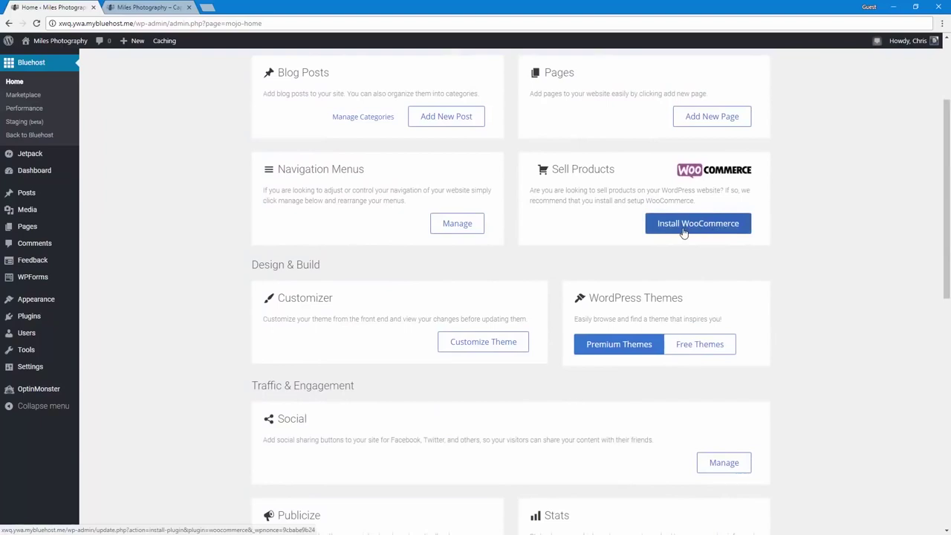
scroll(527, 280, "up", 2)
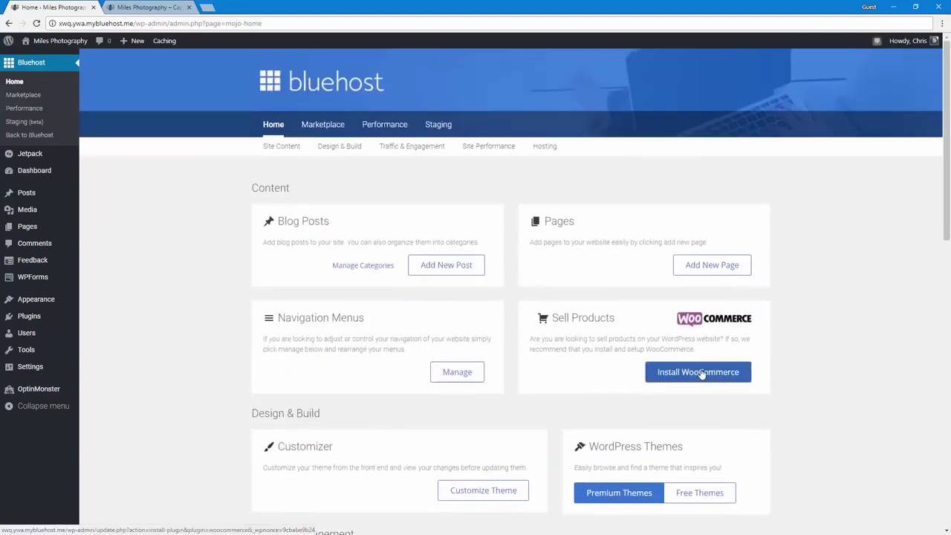
scroll(731, 373, "down", 3)
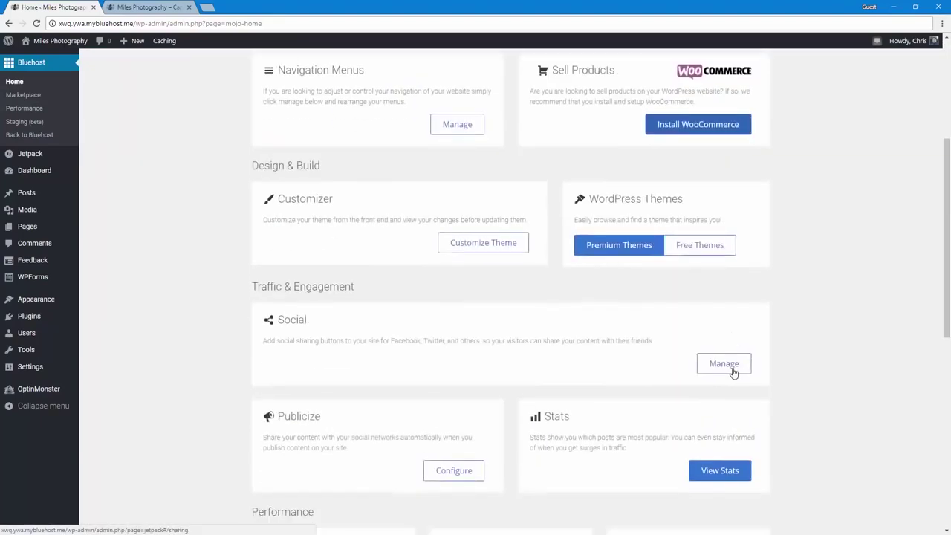
scroll(732, 372, "down", 6)
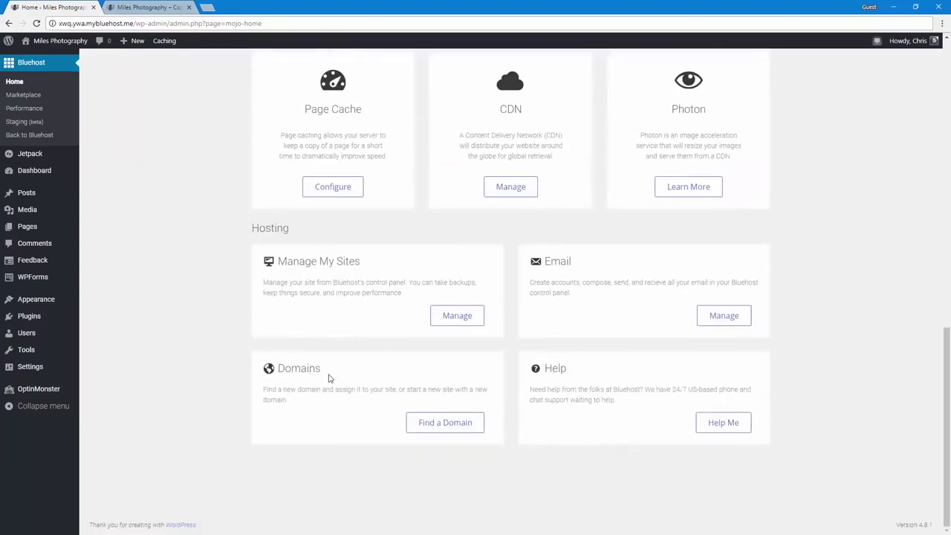
scroll(730, 420, "up", 11)
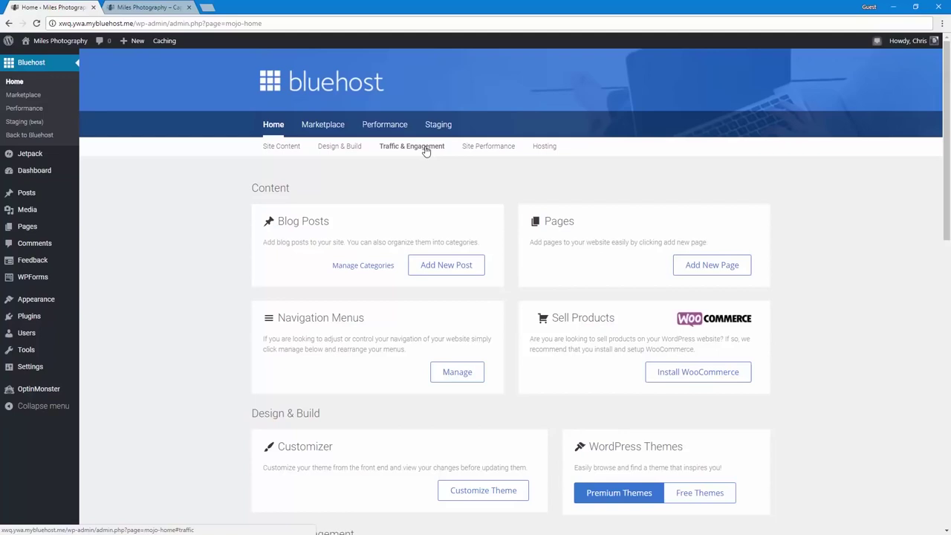
left_click(304, 134)
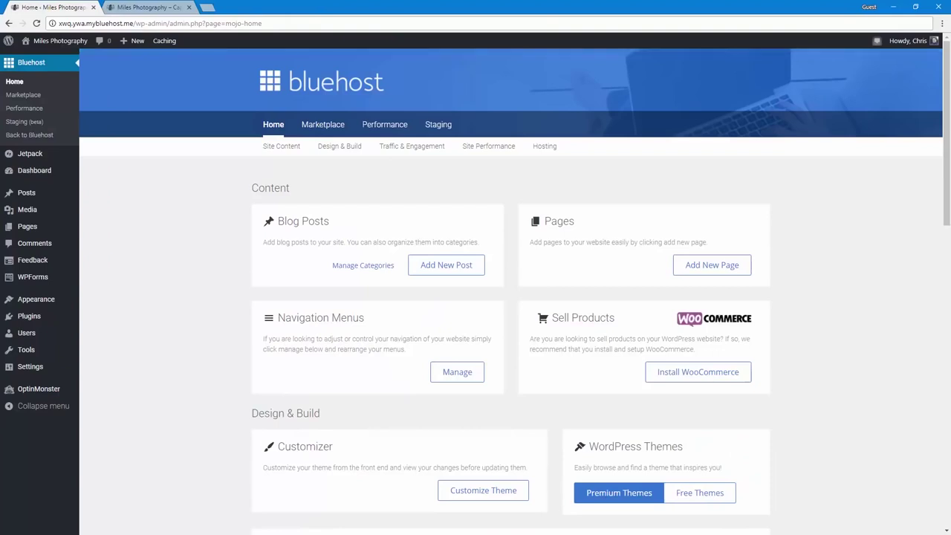